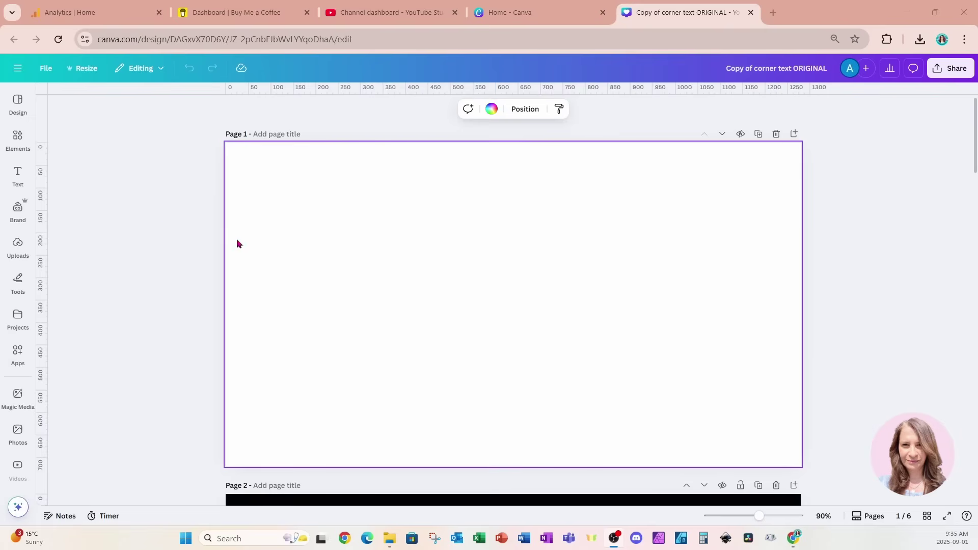
Add a heading text box to Page 1 reading 'HOW DO'
left_click(20, 182)
left_click(50, 211)
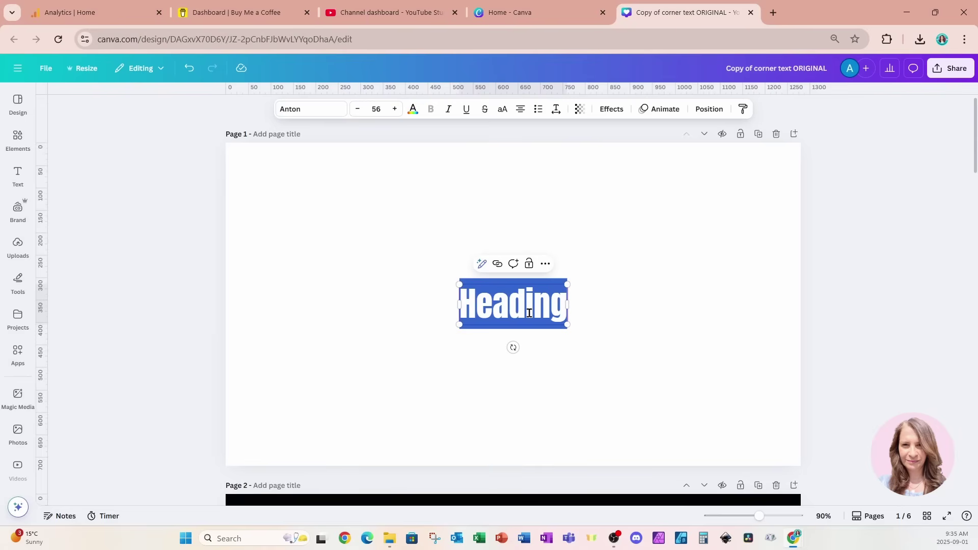
key("BackSpace")
type("HOW")
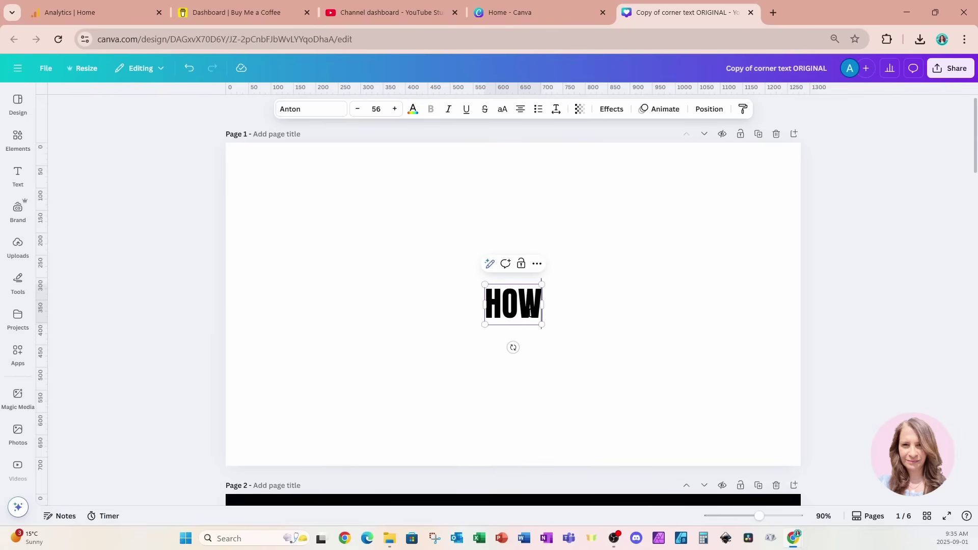
type(" DO")
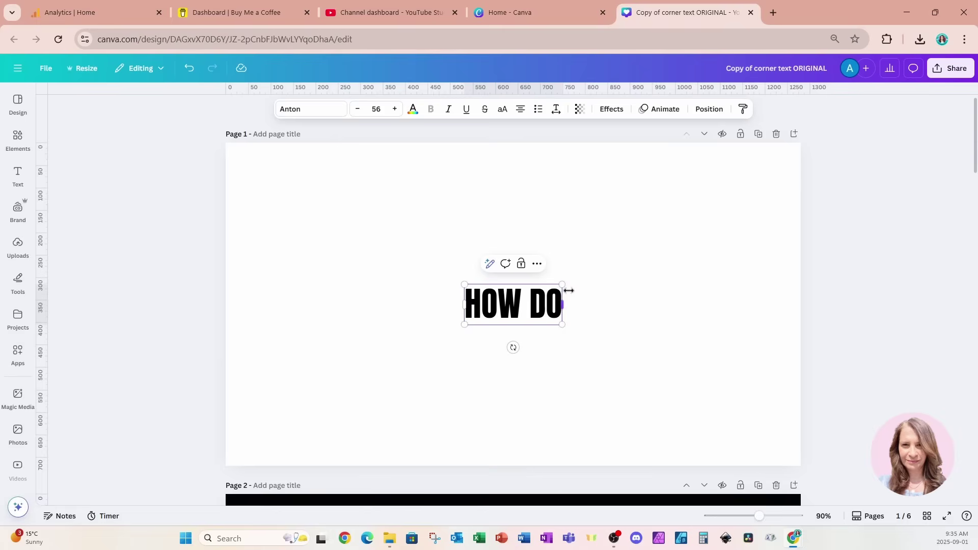
Enlarge the HOW DO heading to about size 181 and centre it on the page
left_click_drag(562, 284, 720, 258)
left_click_drag(682, 301, 589, 341)
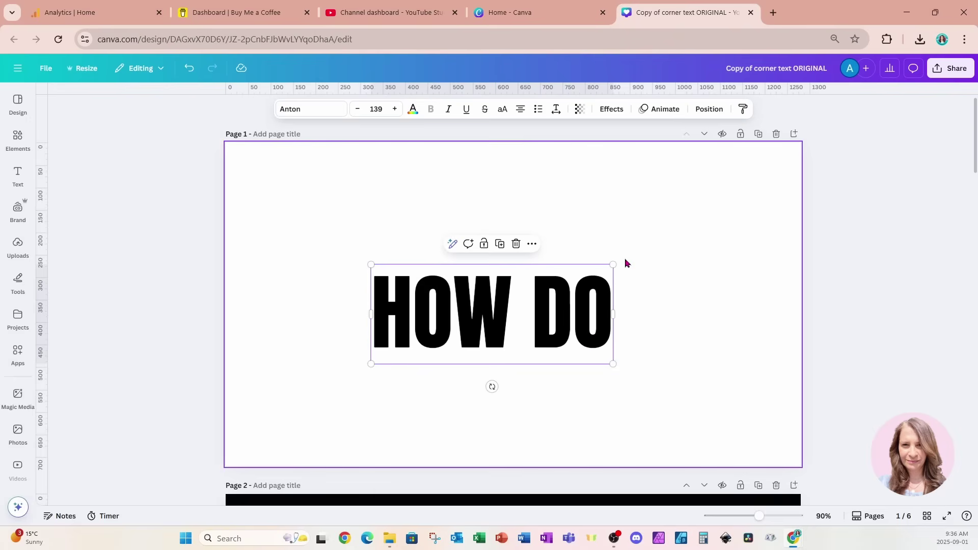
left_click_drag(613, 264, 692, 242)
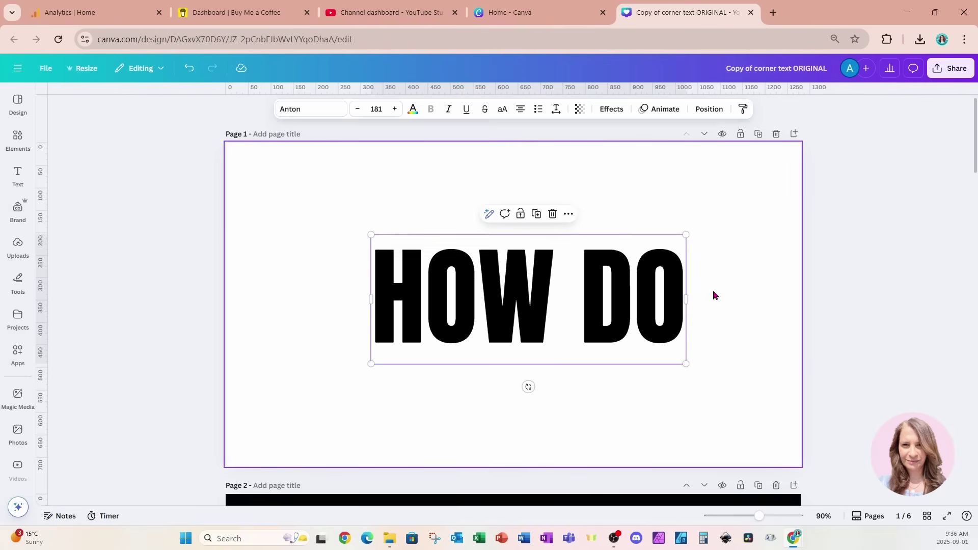
left_click_drag(661, 326, 635, 340)
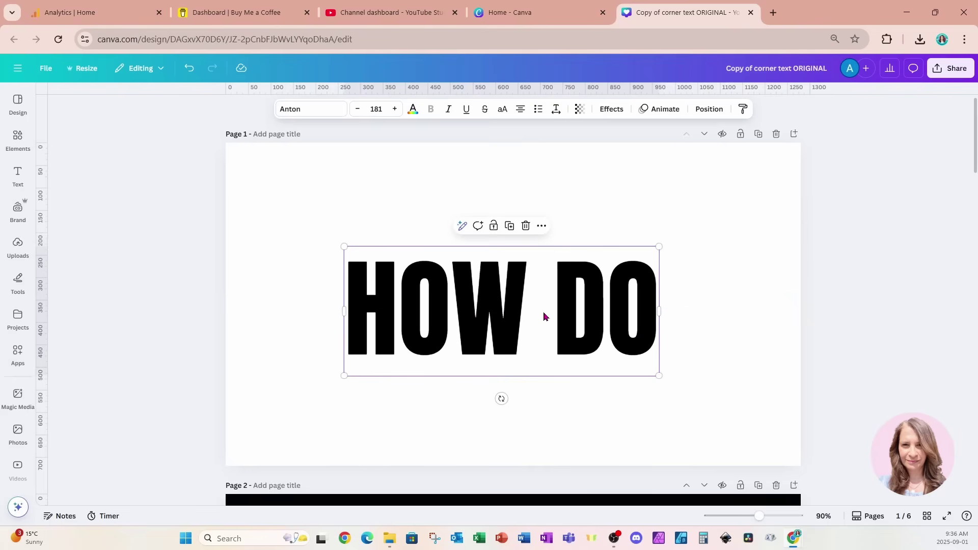
Change the HOW DO heading's font to Rustic Printed Stamp
left_click(324, 116)
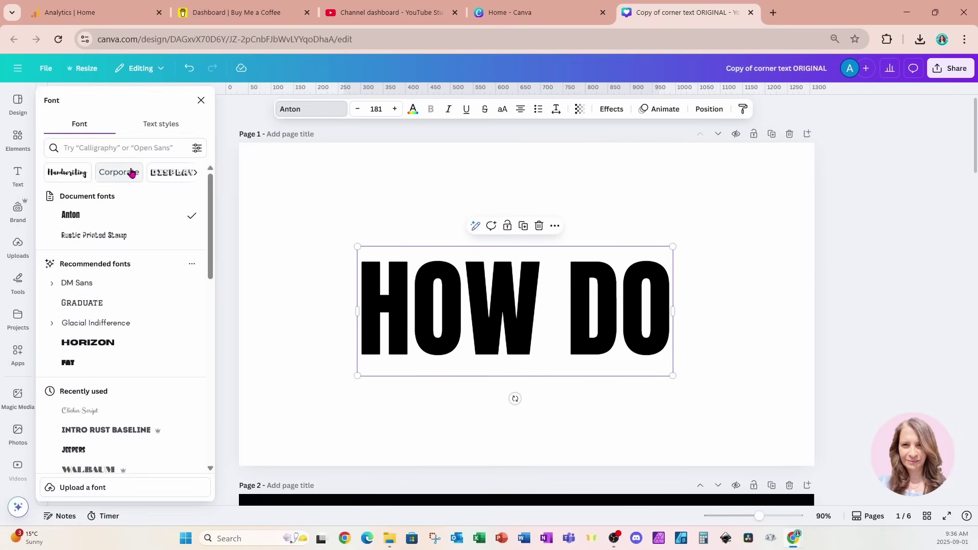
left_click(129, 152)
type("R")
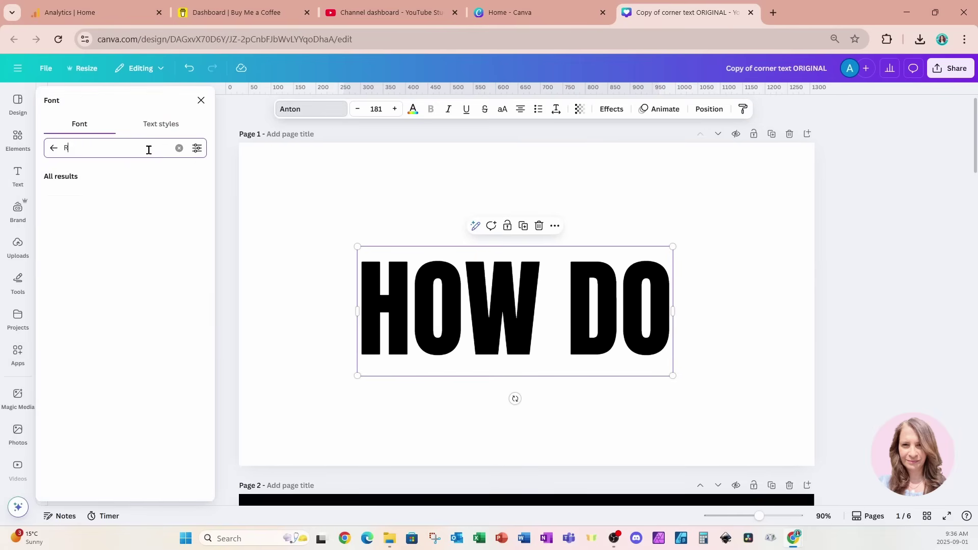
type("USTIC")
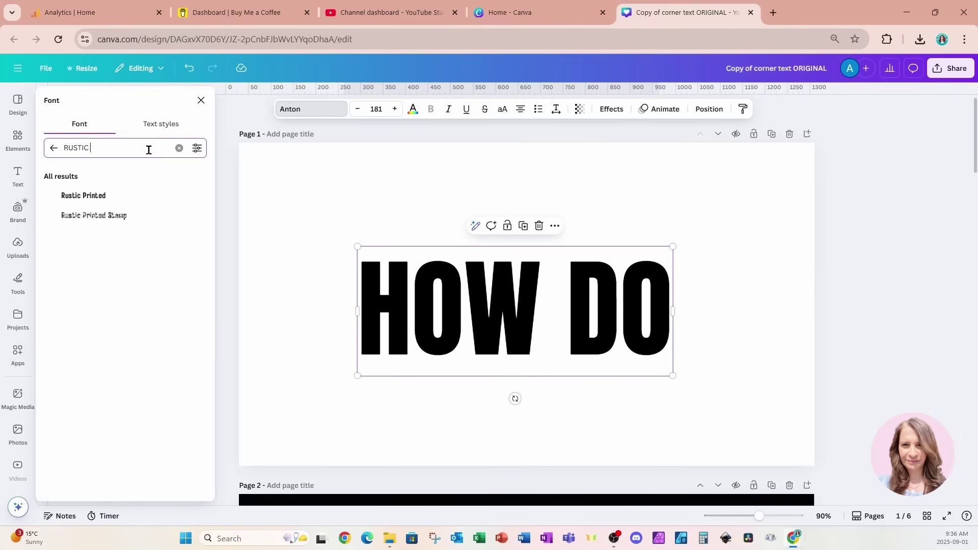
left_click(101, 222)
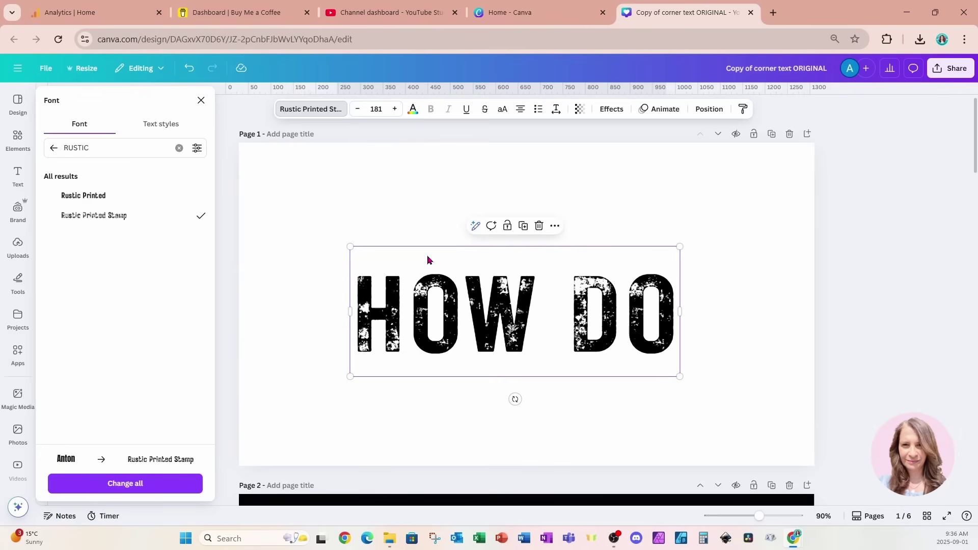
Make Page 1's background black and the HOW DO text white
left_click(408, 168)
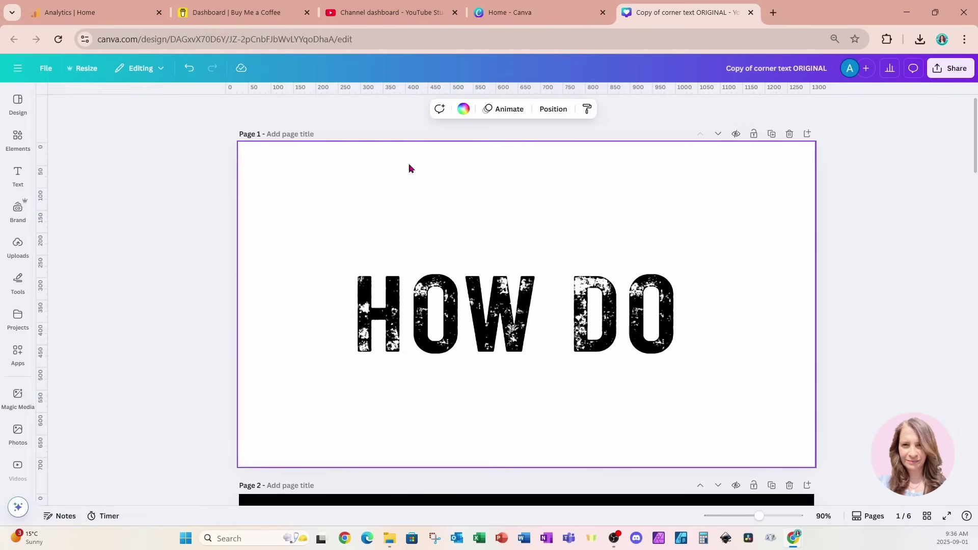
left_click(463, 108)
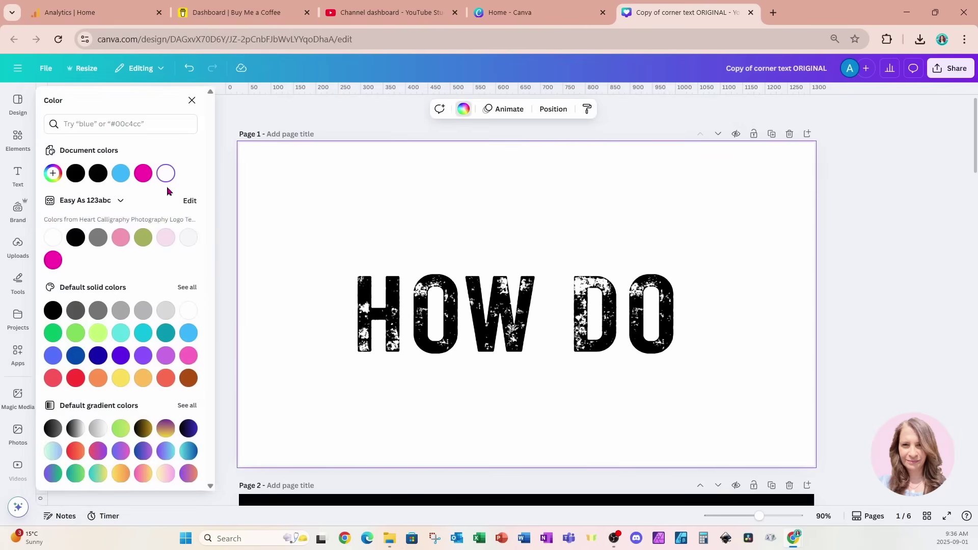
left_click(76, 175)
left_click(527, 301)
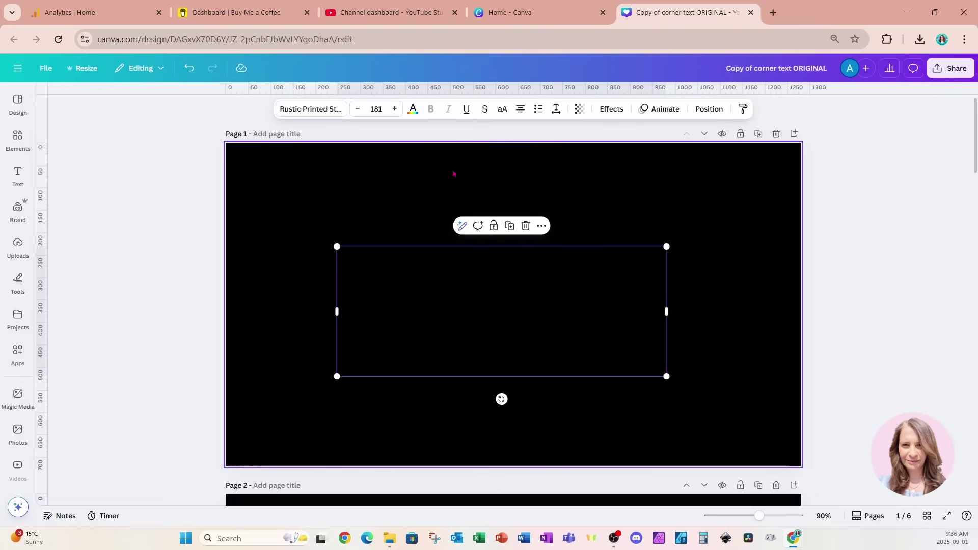
left_click(412, 109)
left_click(53, 239)
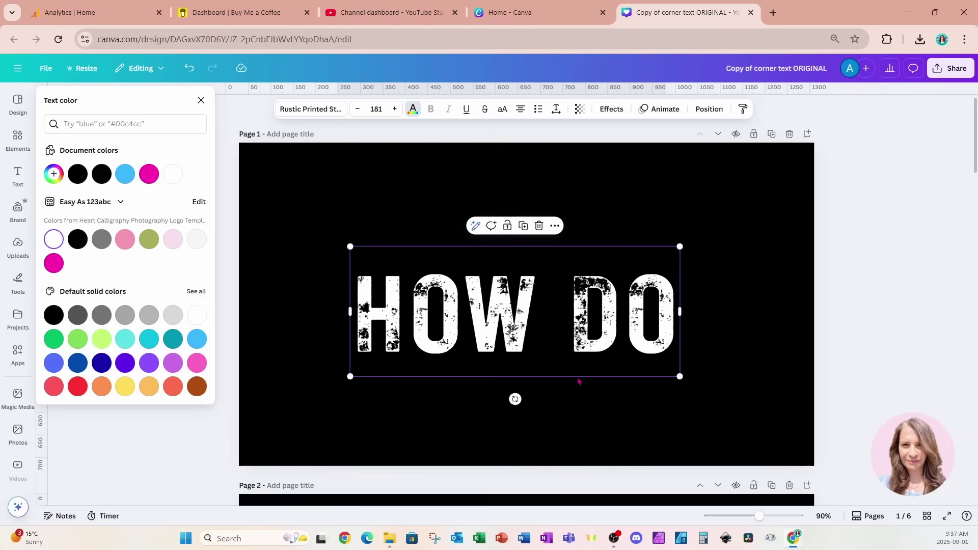
Set up a download of the design covering pages 1–5 only, leaving out Page 6
scroll(581, 381, "down", 2)
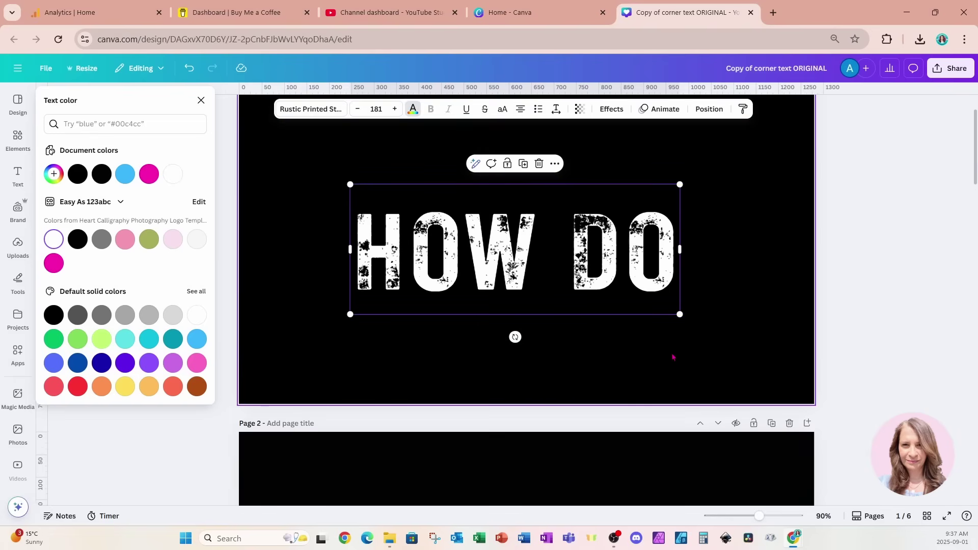
scroll(672, 357, "down", 12)
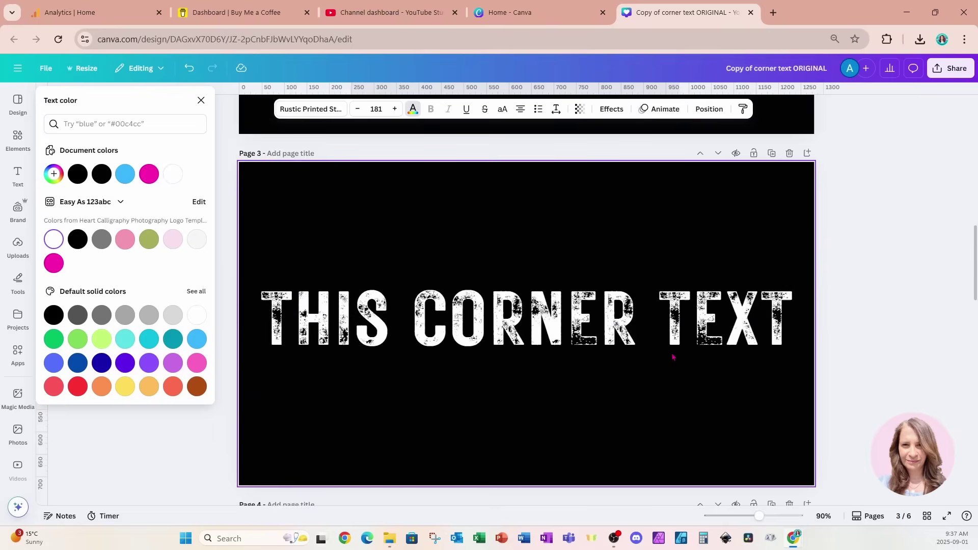
scroll(672, 357, "down", 15)
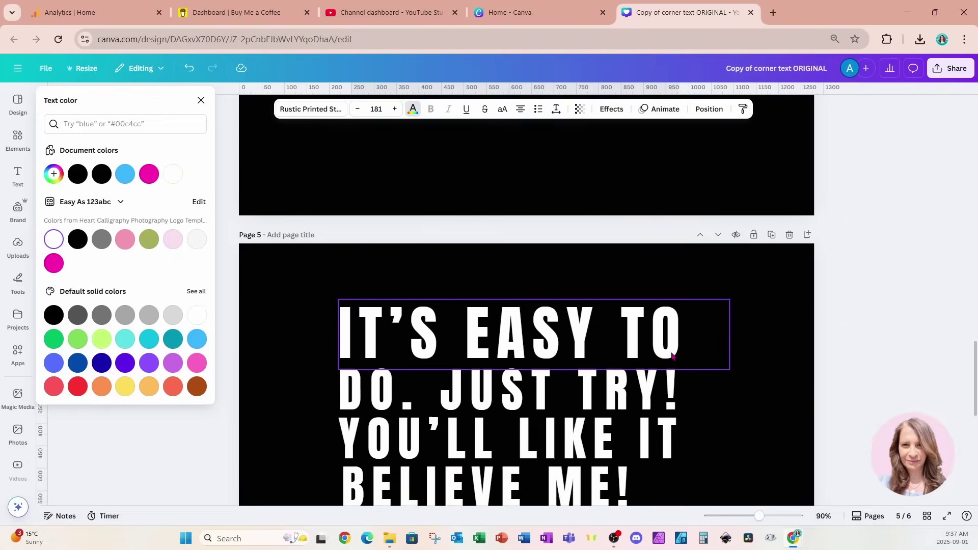
scroll(672, 356, "down", 2)
scroll(671, 360, "up", 9)
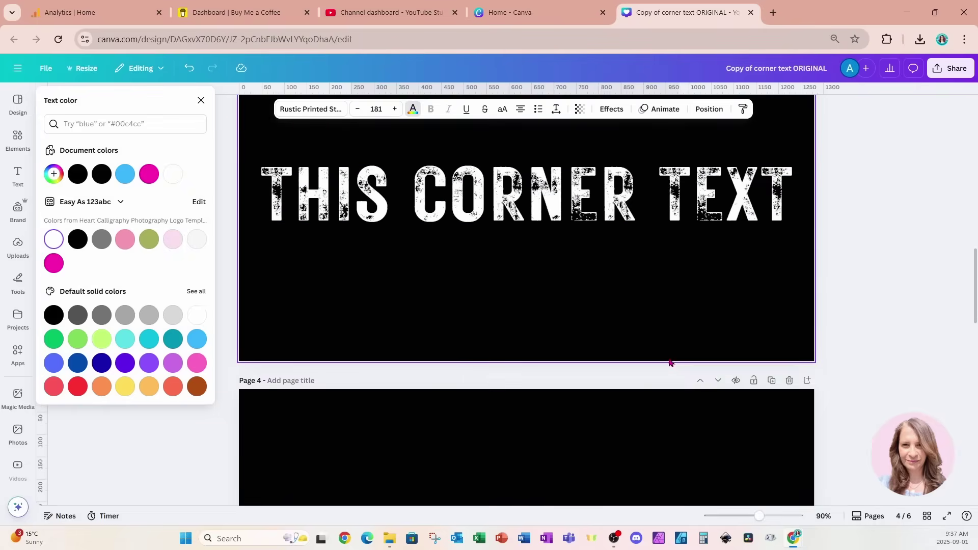
scroll(670, 363, "up", 3)
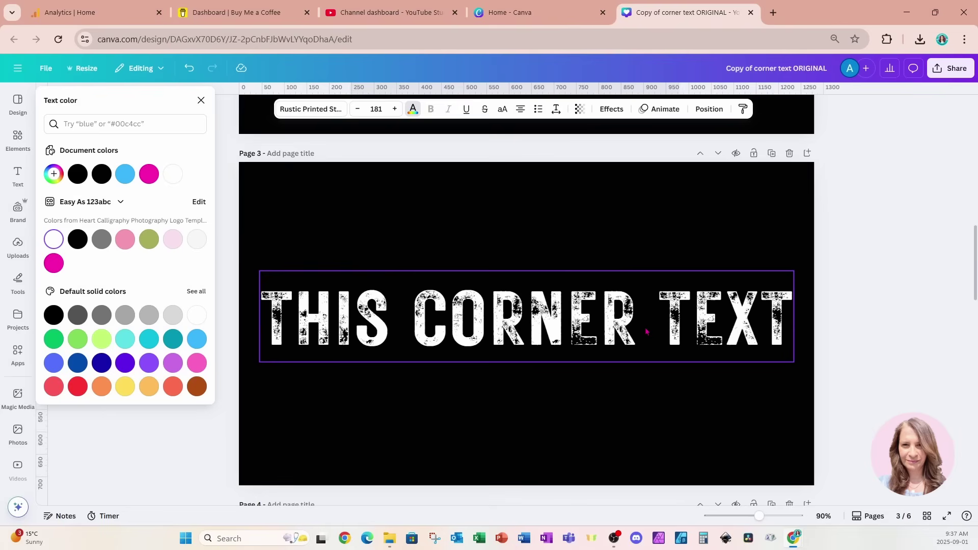
left_click(938, 73)
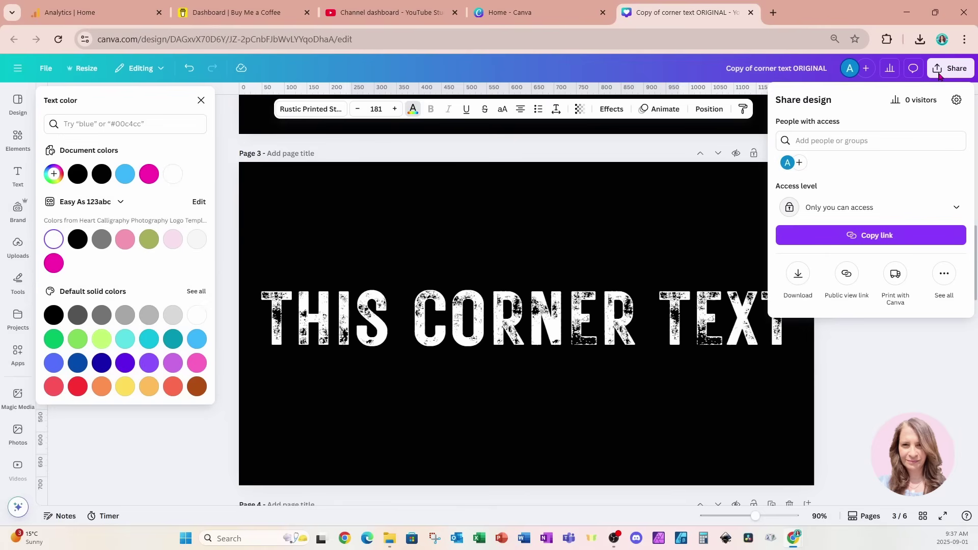
left_click(798, 283)
left_click(836, 277)
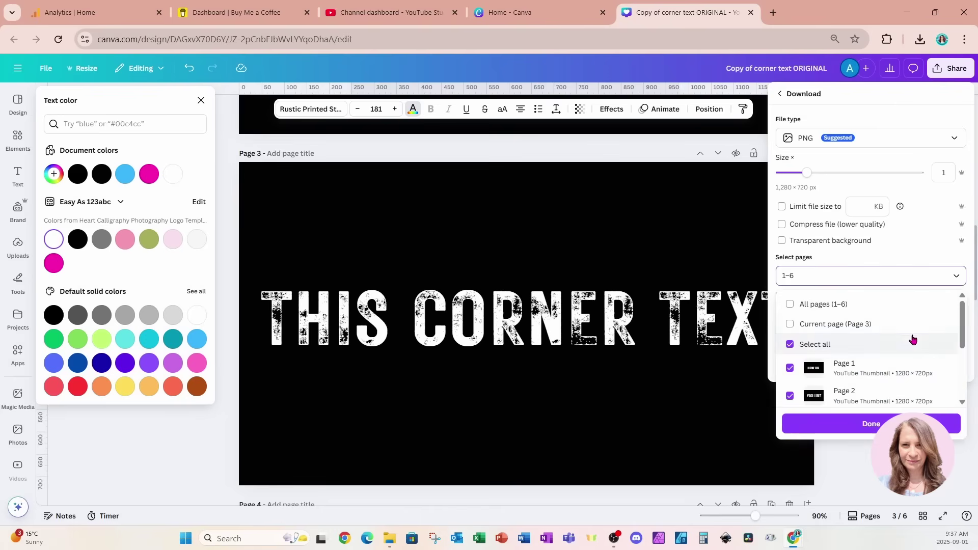
left_click_drag(961, 328, 966, 378)
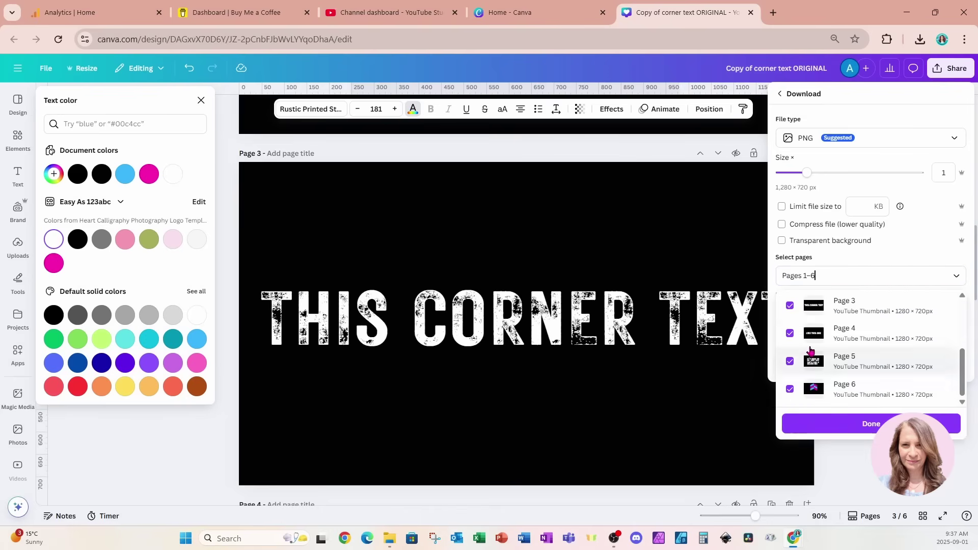
left_click(790, 390)
Download the pages as PNGs with a transparent background
scroll(794, 357, "up", 1)
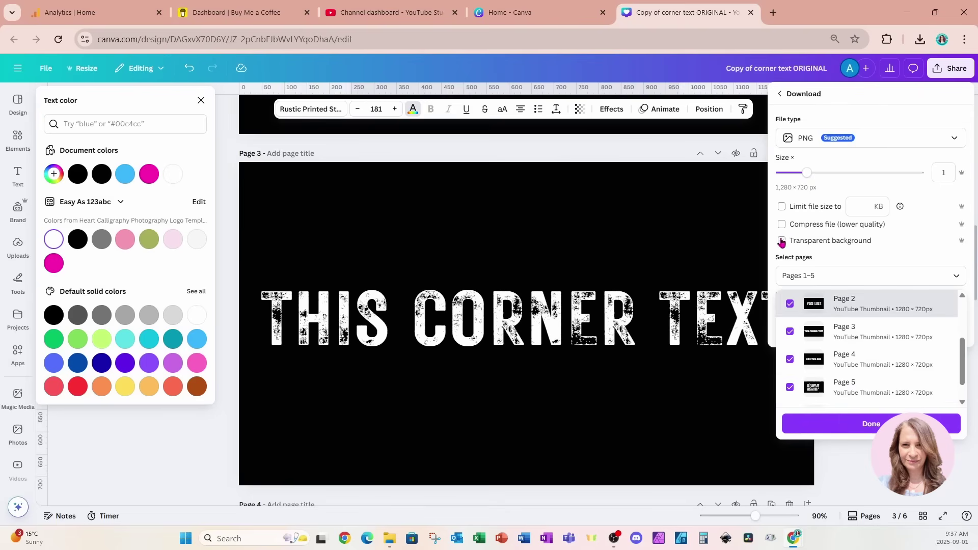
left_click(781, 241)
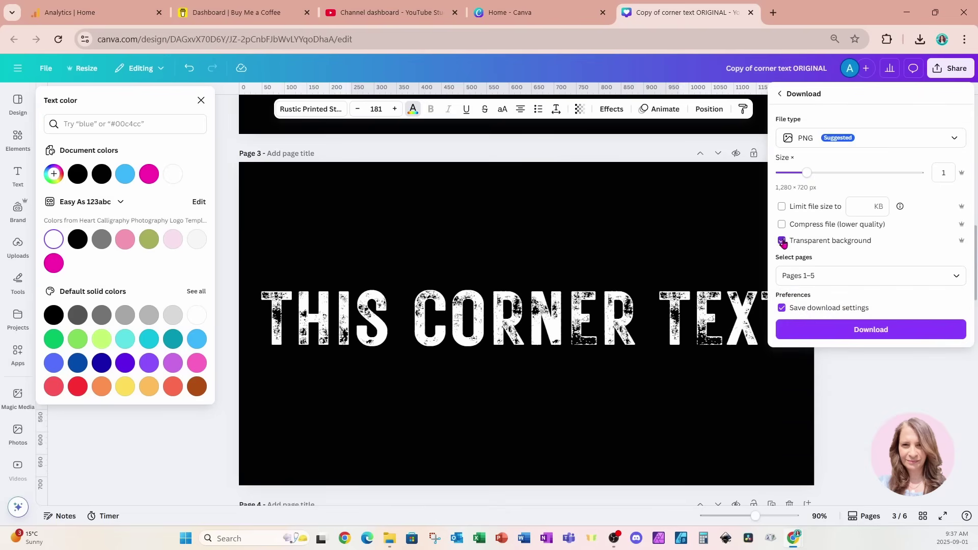
left_click(803, 330)
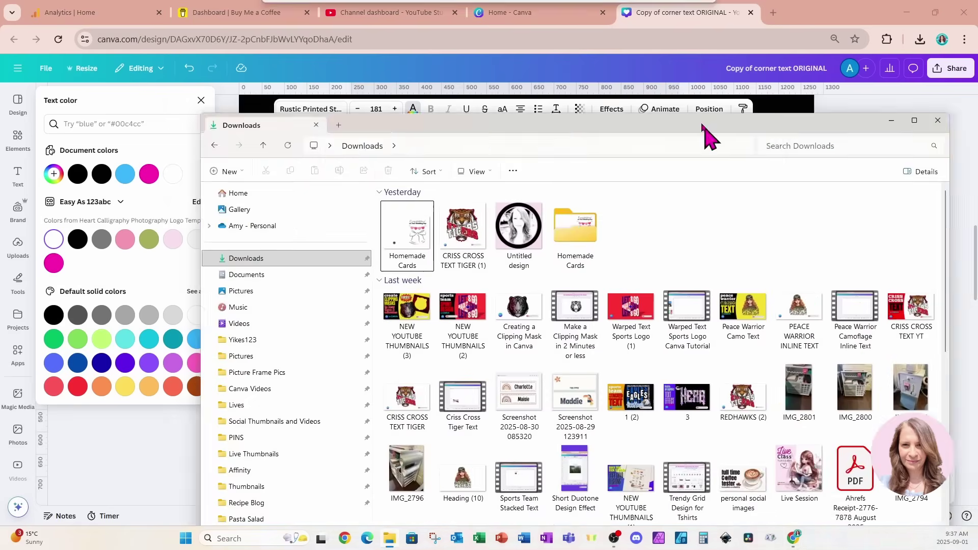
Extract the 'Copy of corner text ORIGINAL' zip into a same-named folder in Downloads
left_click_drag(703, 135, 641, 5)
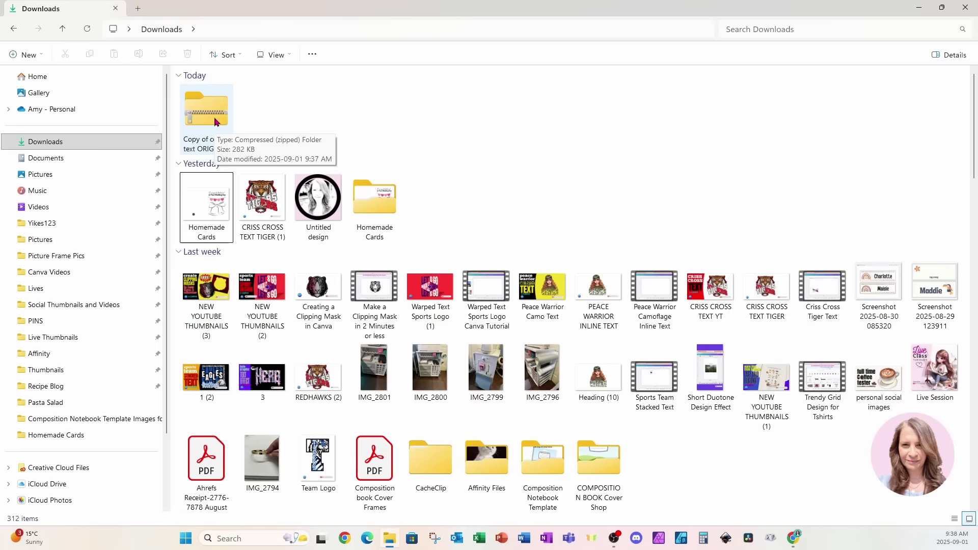
left_click(42, 147)
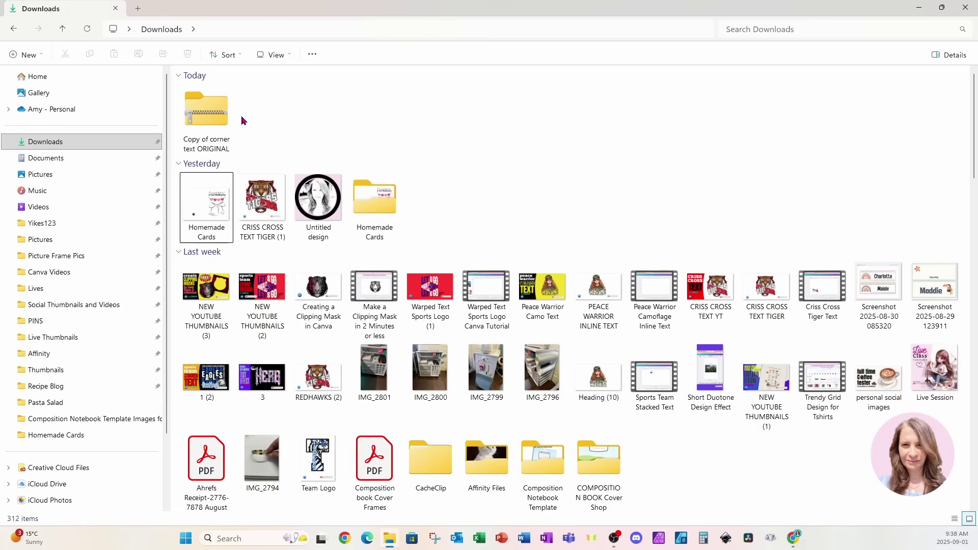
right_click(209, 116)
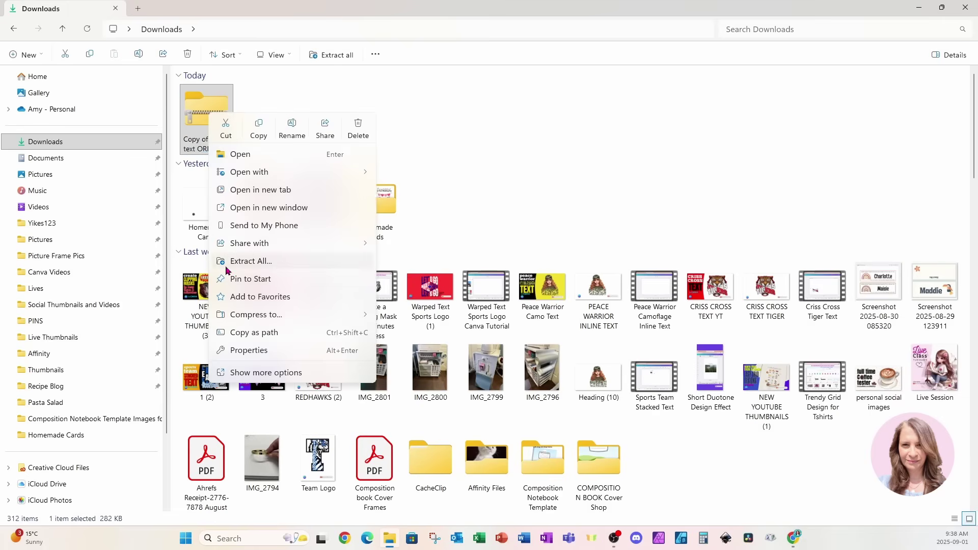
left_click(250, 261)
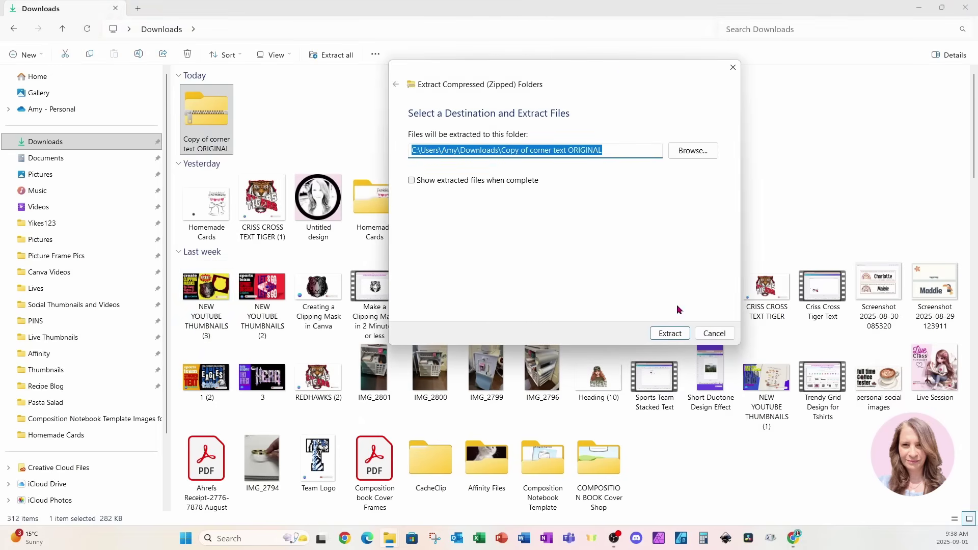
left_click(669, 334)
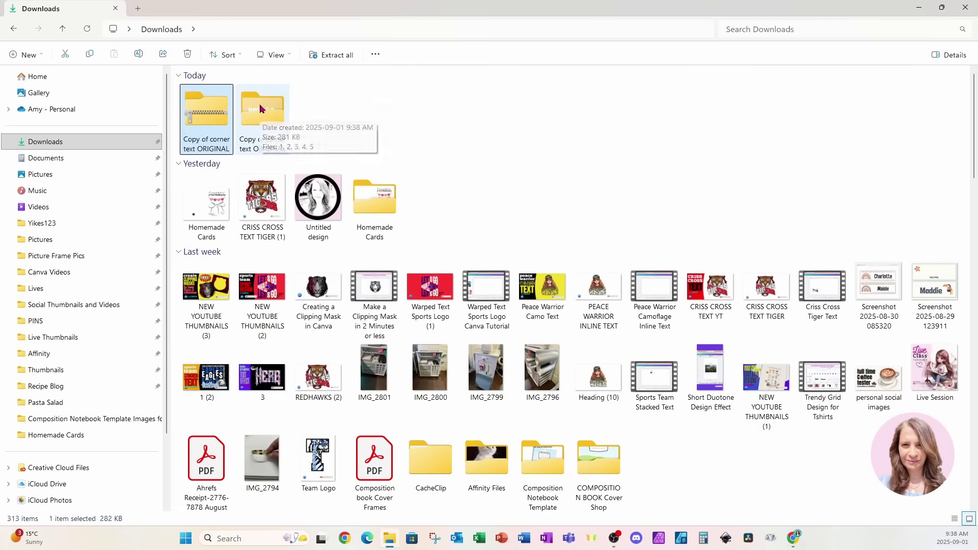
Drag the five extracted PNG files 1–5 from File Explorer onto Canva's page 6
left_click(941, 9)
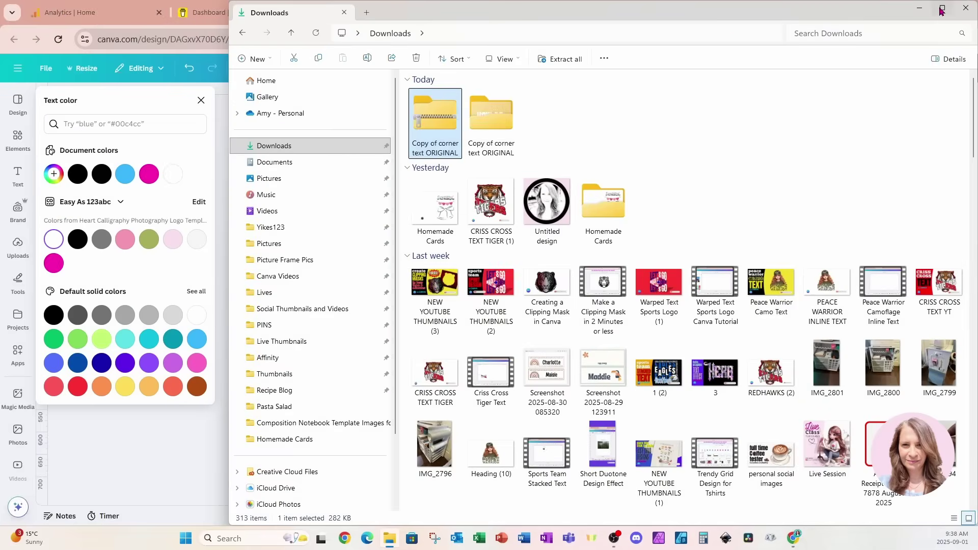
left_click_drag(653, 16, 844, 39)
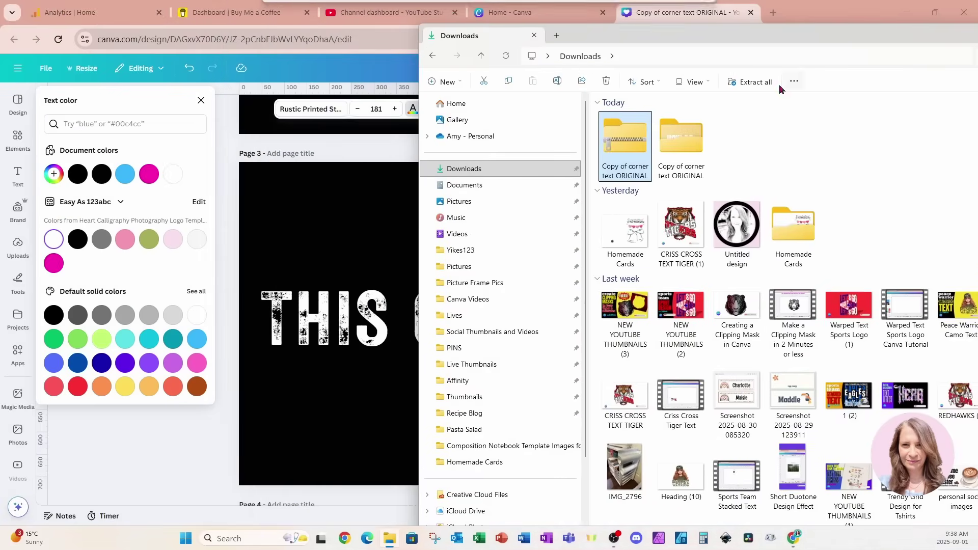
scroll(273, 301, "down", 10)
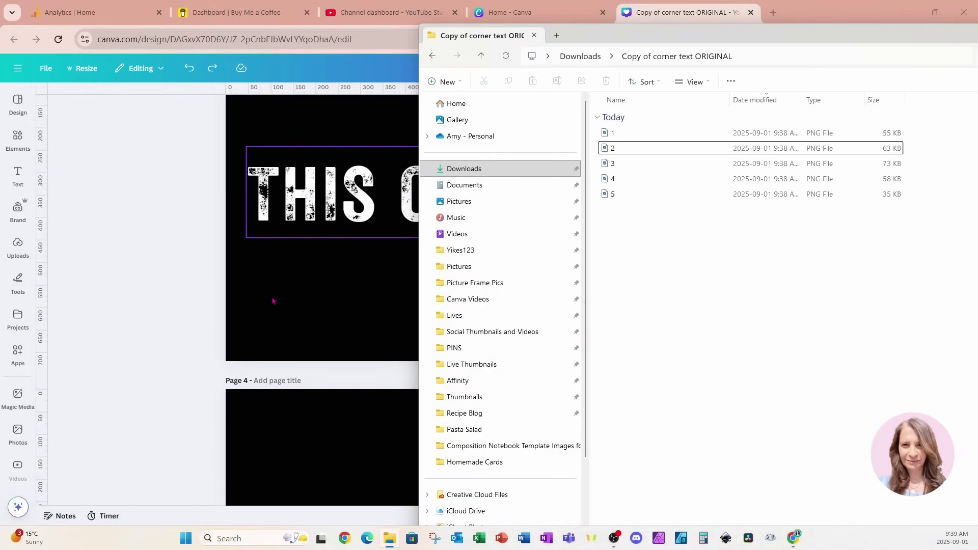
scroll(272, 301, "down", 10)
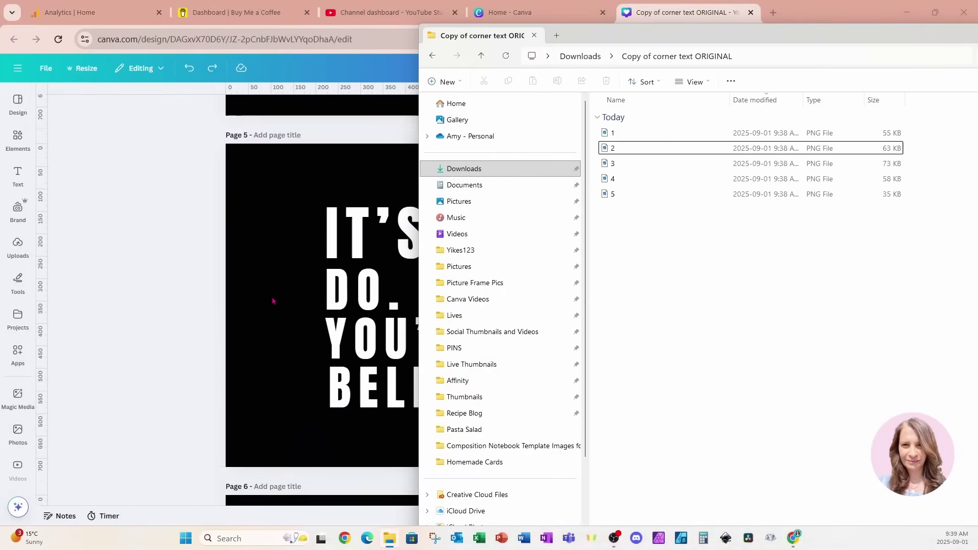
scroll(272, 301, "down", 5)
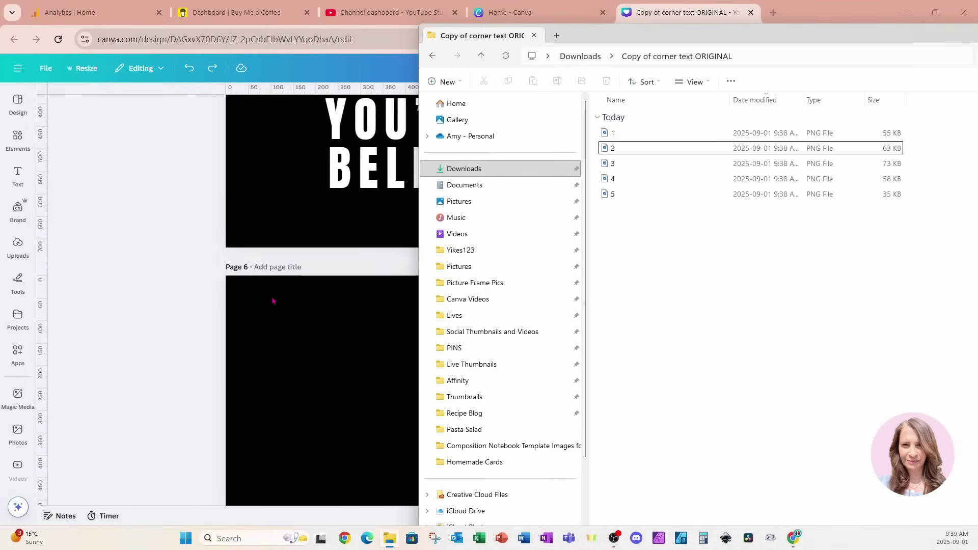
left_click(630, 138)
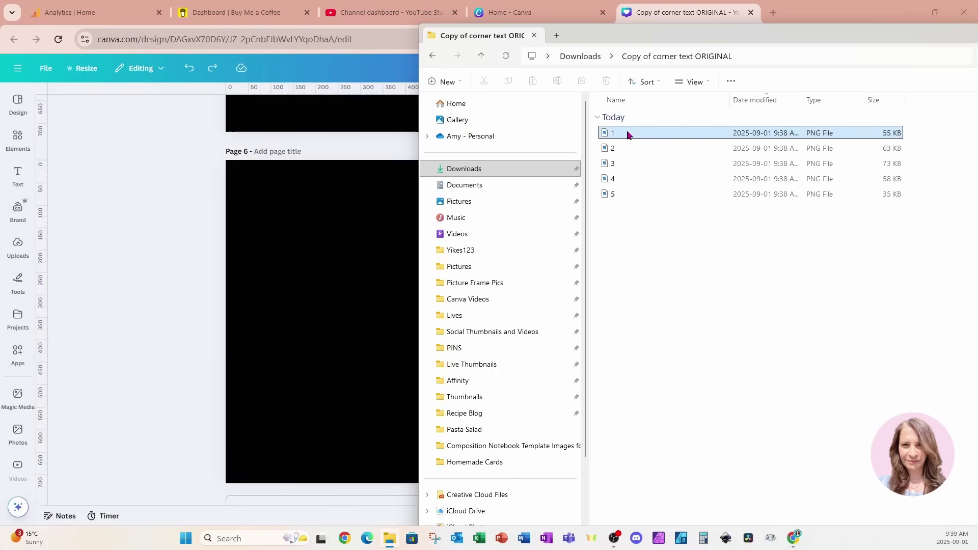
left_click(616, 200, "shift")
left_click_drag(655, 162, 303, 290)
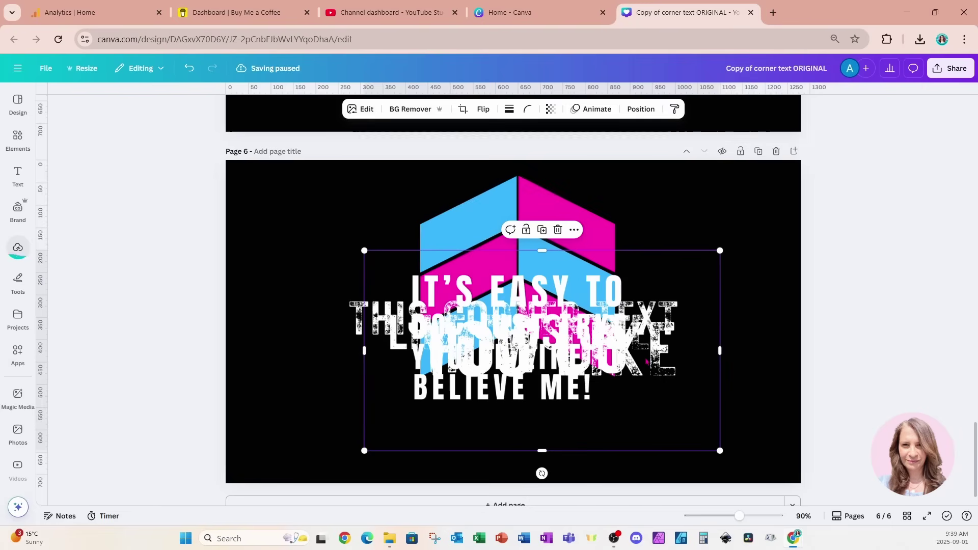
Select the stacked text images, shrink them and move them to the page's top-left corner
left_click_drag(645, 355, 606, 369)
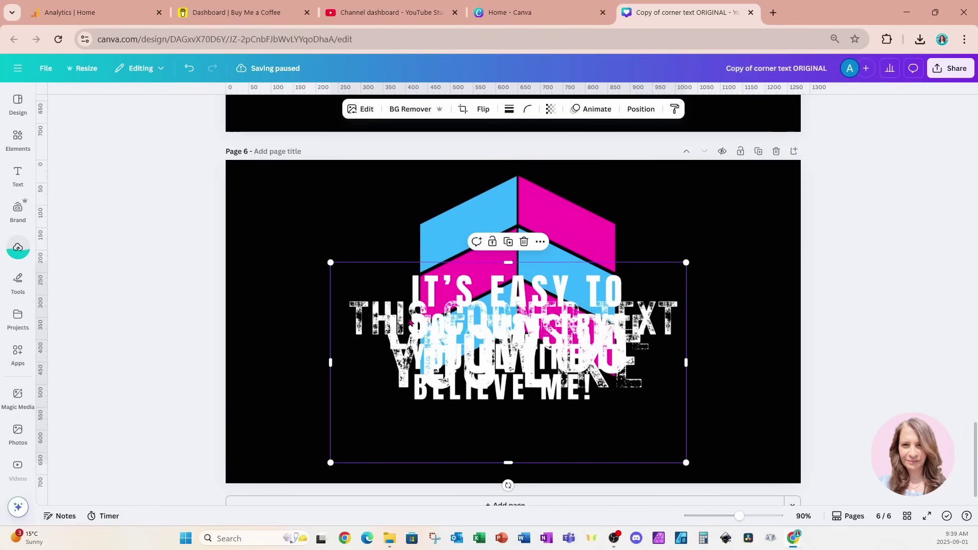
left_click_drag(283, 276, 390, 386)
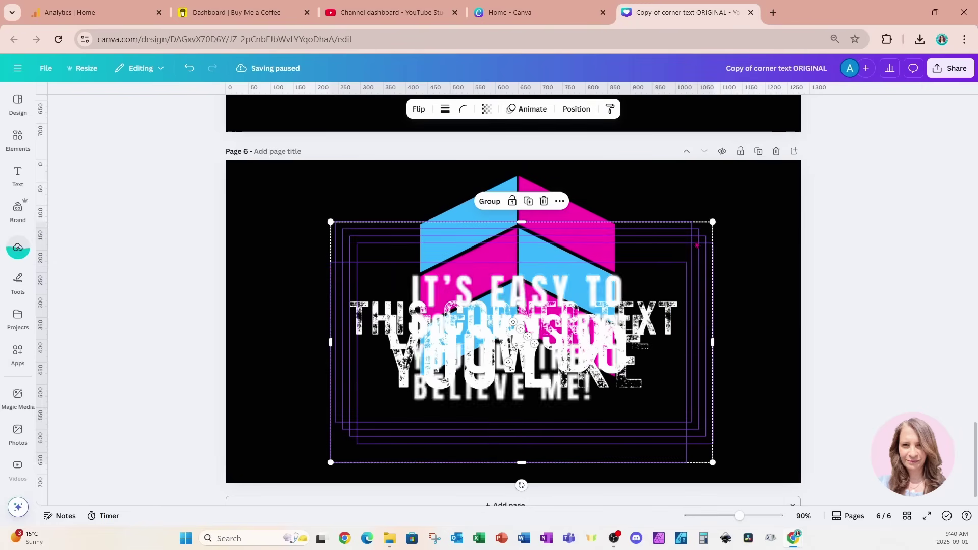
left_click_drag(711, 222, 484, 364)
left_click_drag(437, 408, 332, 218)
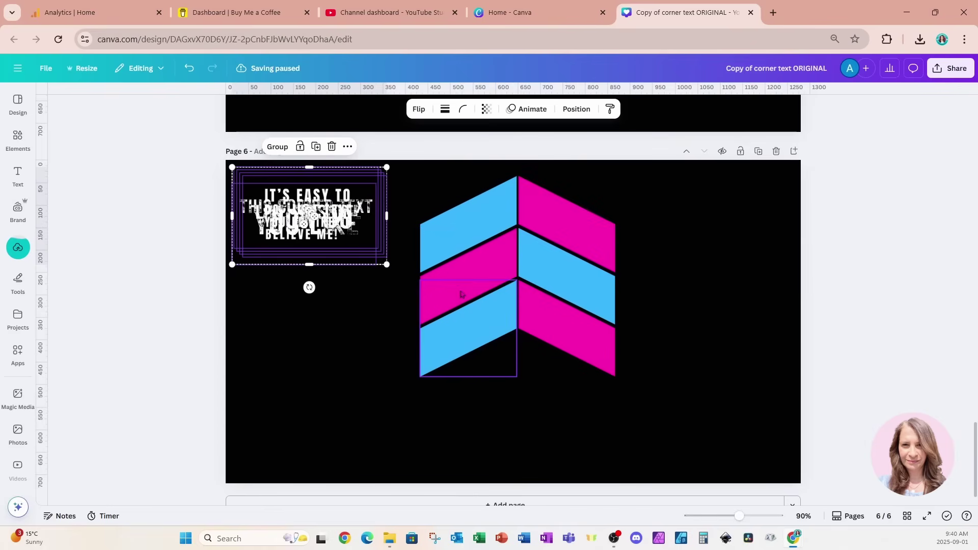
Add a tall black parallelogram from an Elements search for 'PARALLELOGRAM'
left_click(19, 148)
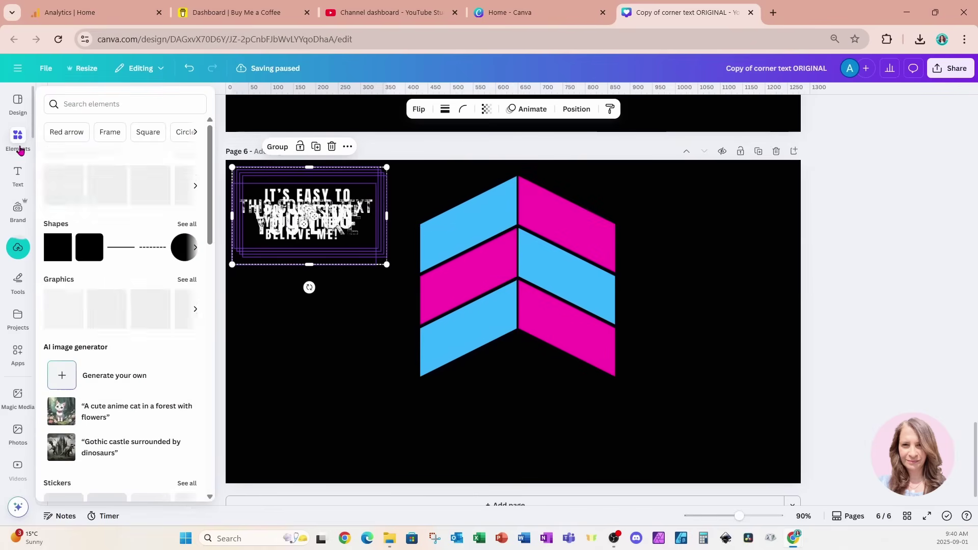
left_click(67, 104)
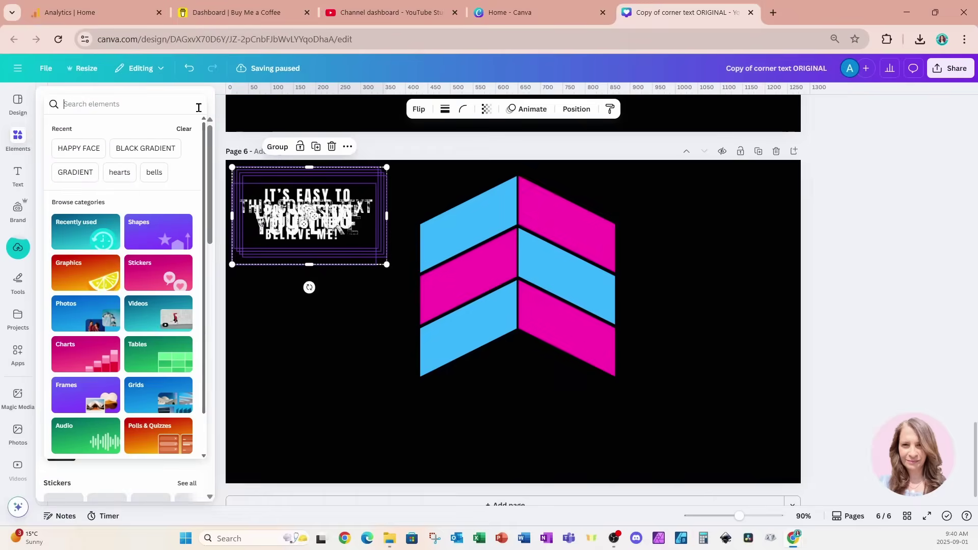
type("PARA")
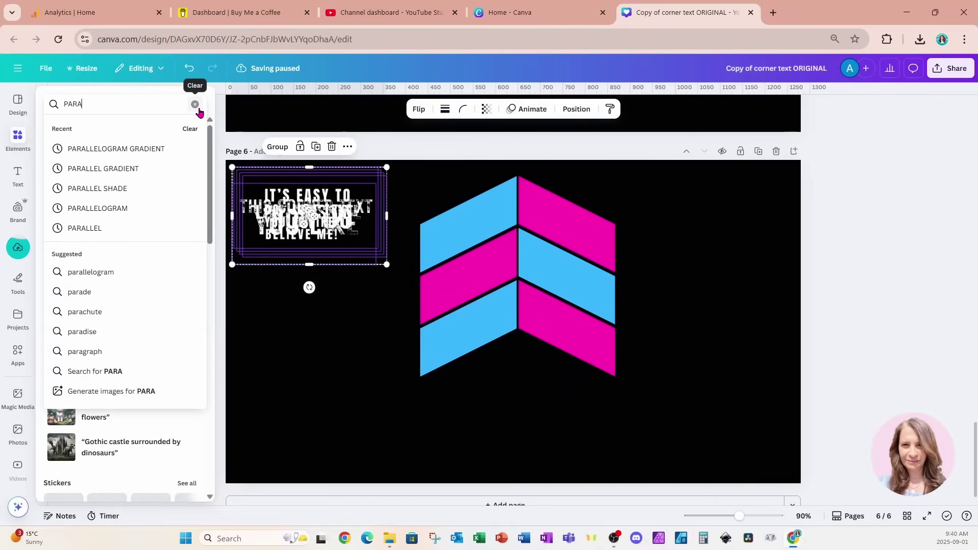
type("LLELOGRAM")
key("Return")
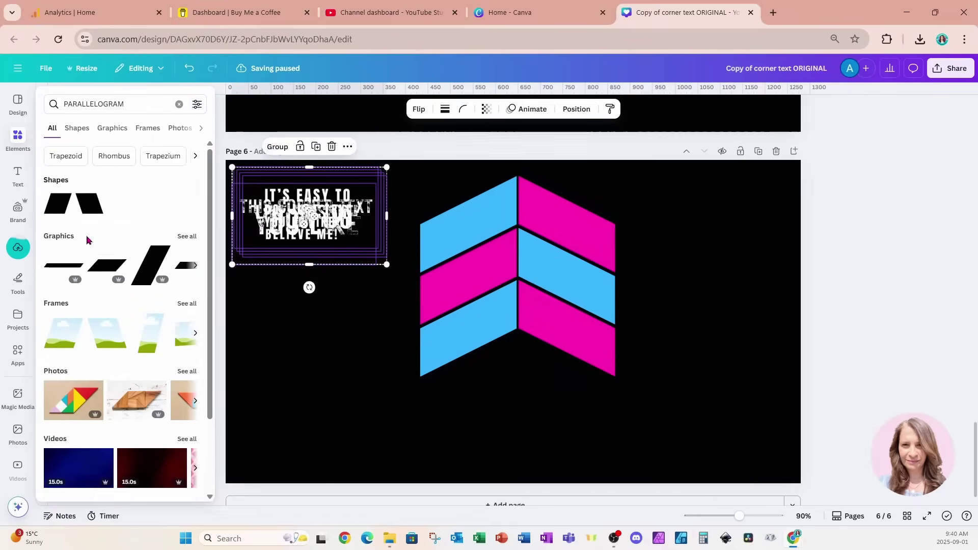
left_click(192, 238)
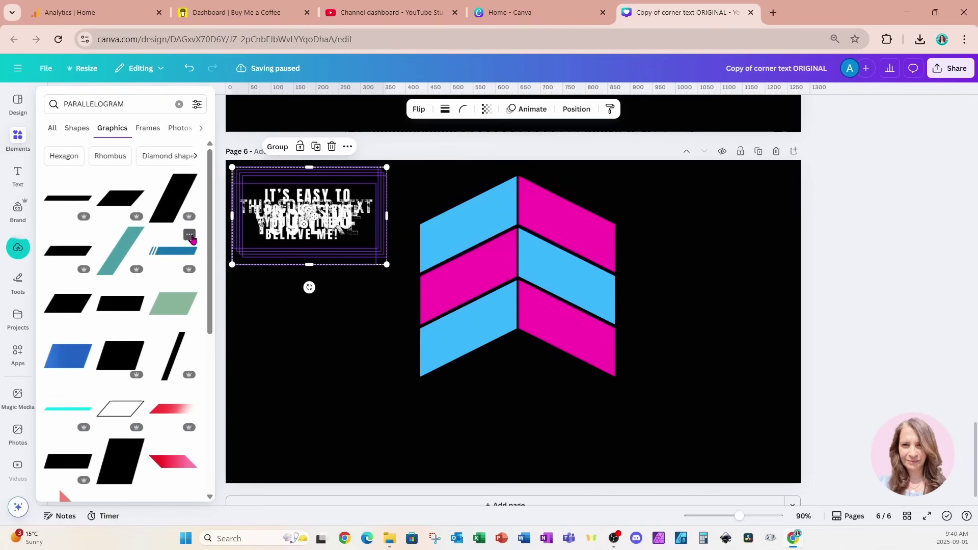
left_click(115, 477)
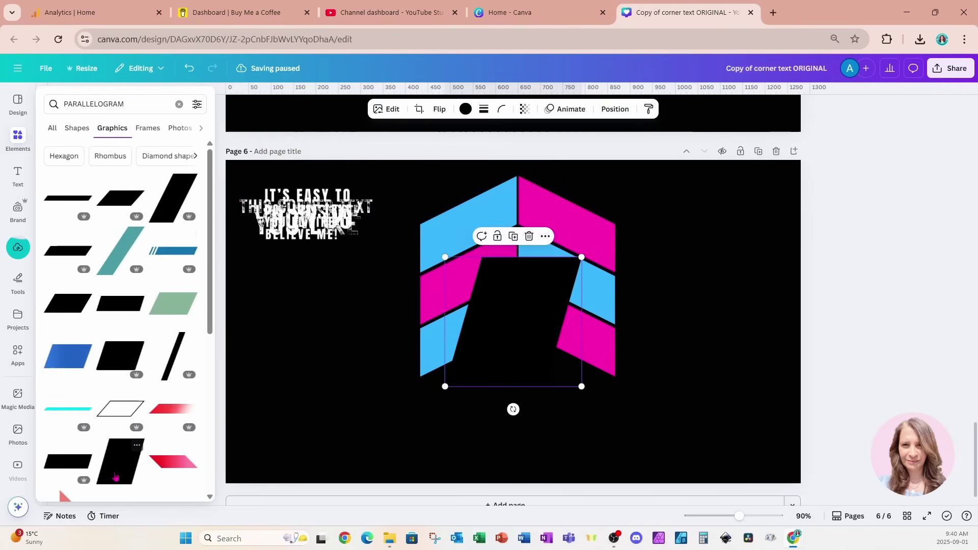
Move the parallelogram lower right, rotate it to about 82° and make it yellow
left_click_drag(517, 338, 666, 376)
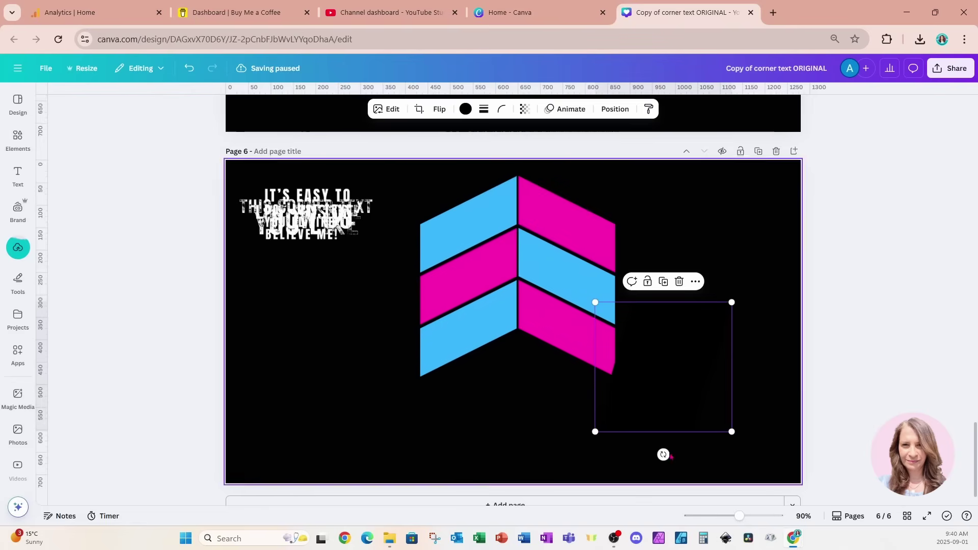
left_click_drag(663, 454, 546, 387)
left_click(465, 108)
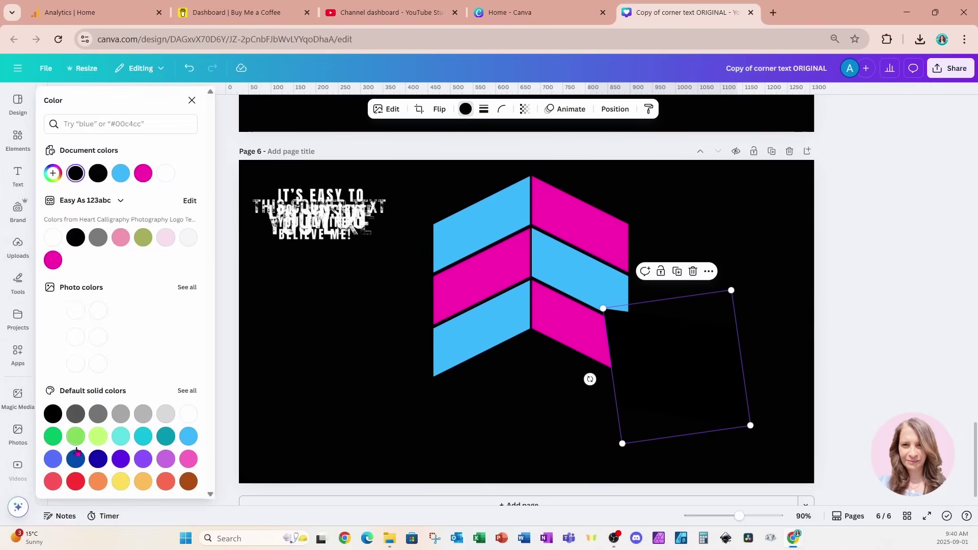
left_click(121, 481)
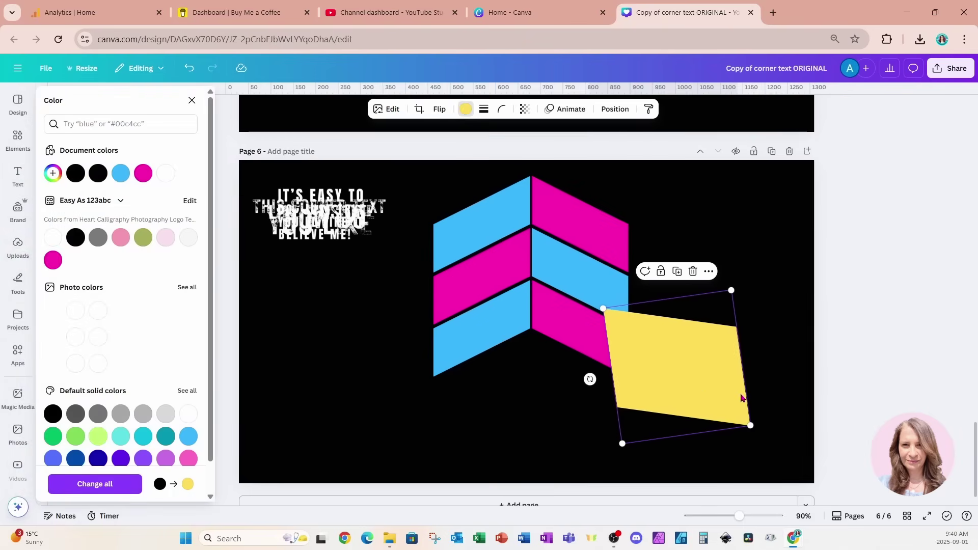
left_click_drag(741, 398, 645, 285)
key("ctrl+z")
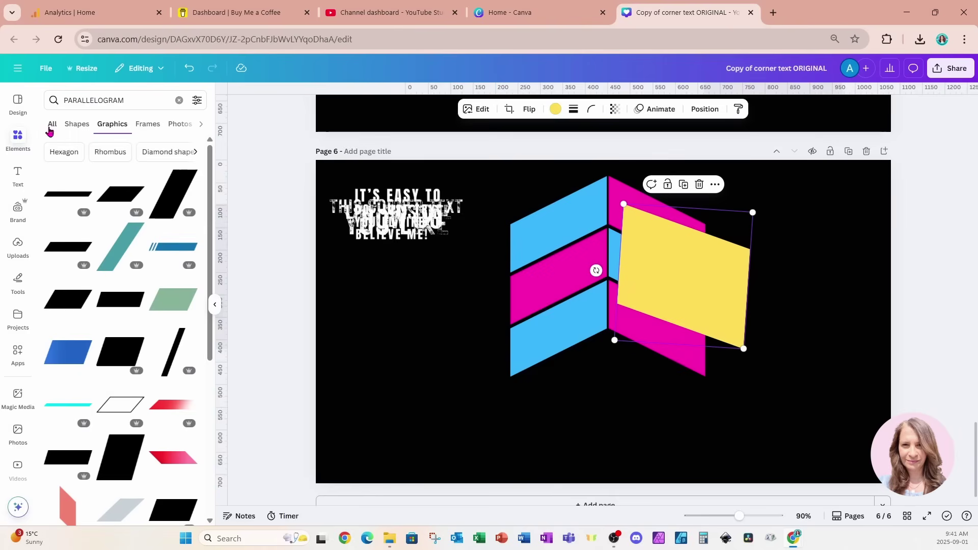
Add another parallelogram, colour it yellow, rotate to about 89° and tuck it under the chevron's right side
left_click(179, 100)
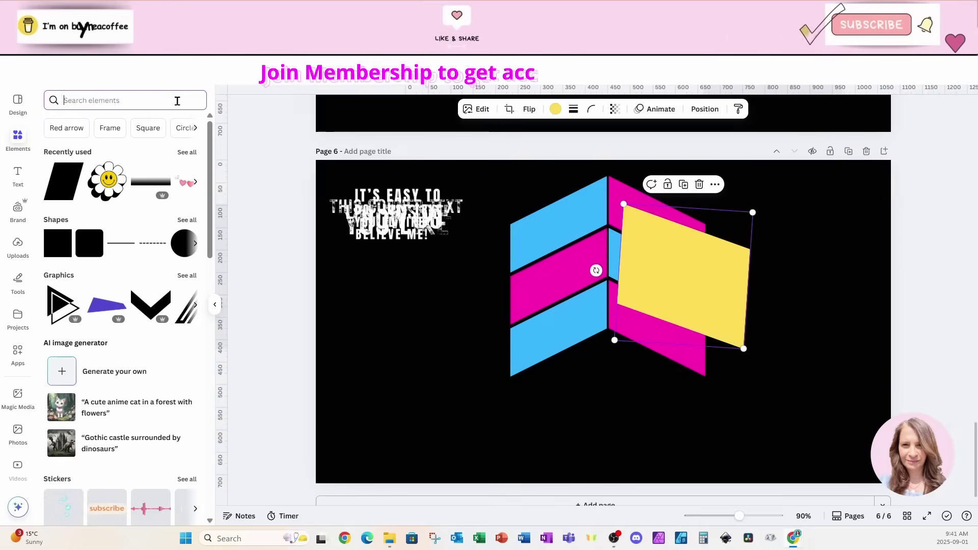
left_click(186, 153)
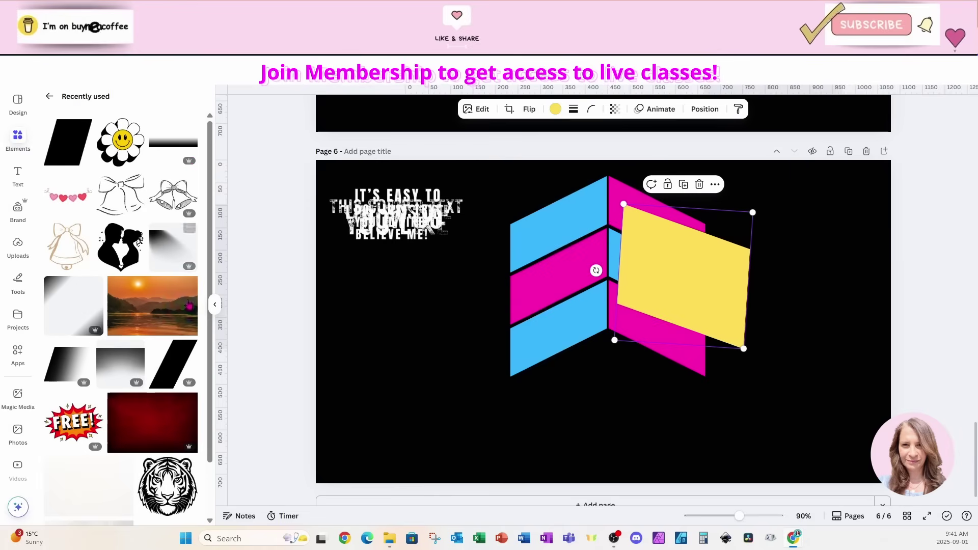
left_click(173, 369)
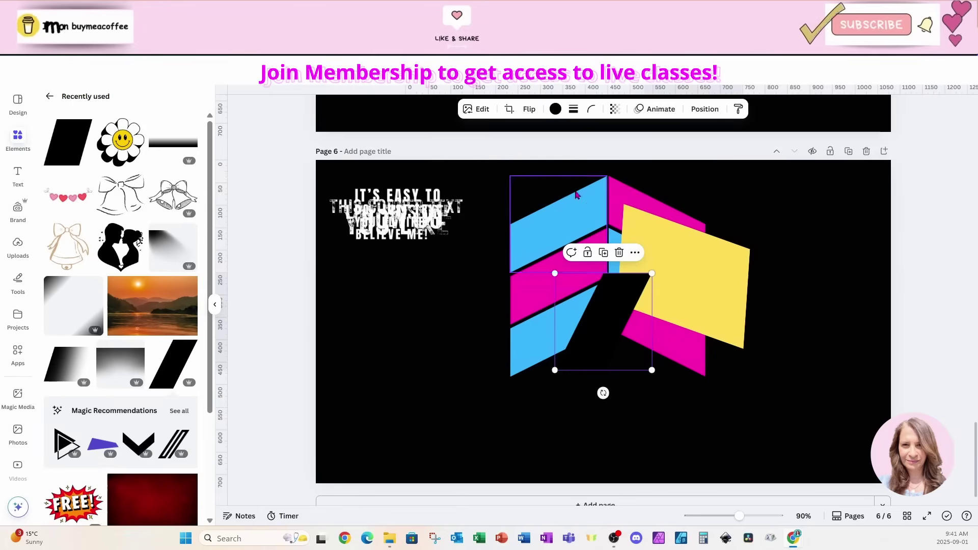
left_click(554, 109)
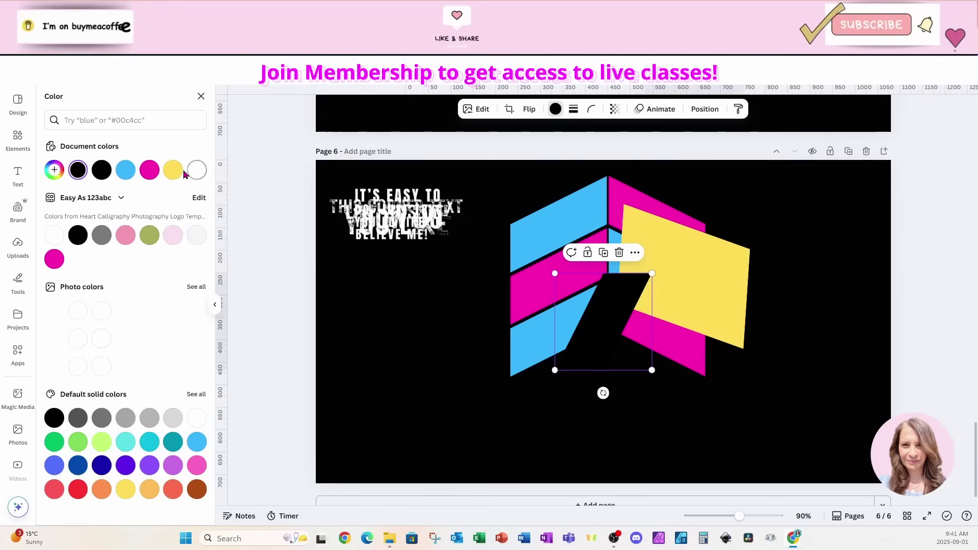
left_click(166, 168)
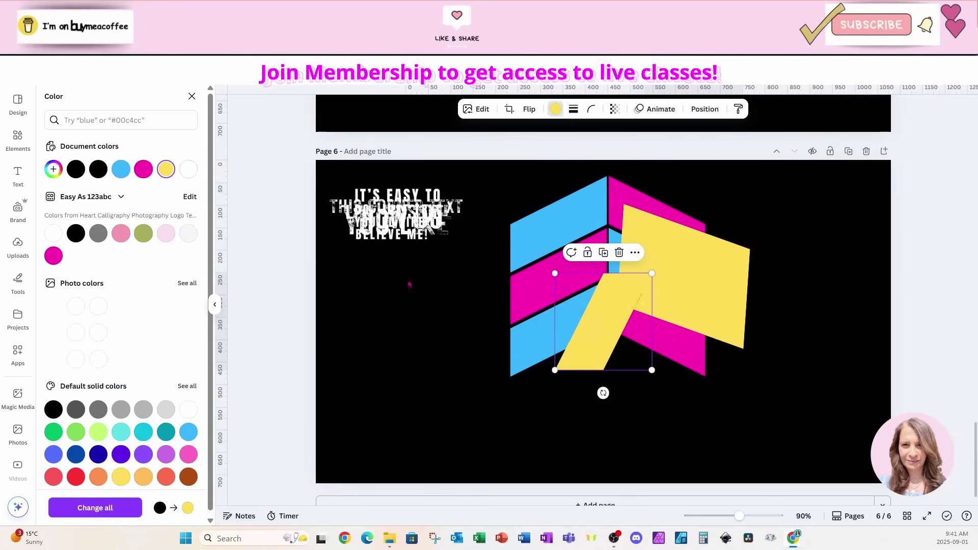
left_click(718, 310)
left_click_drag(611, 327, 745, 296)
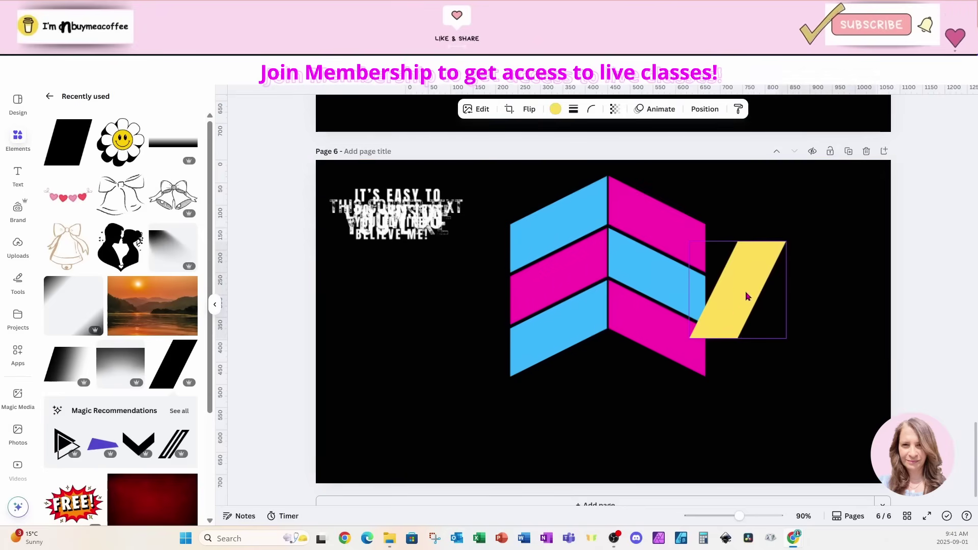
left_click_drag(737, 361, 665, 285)
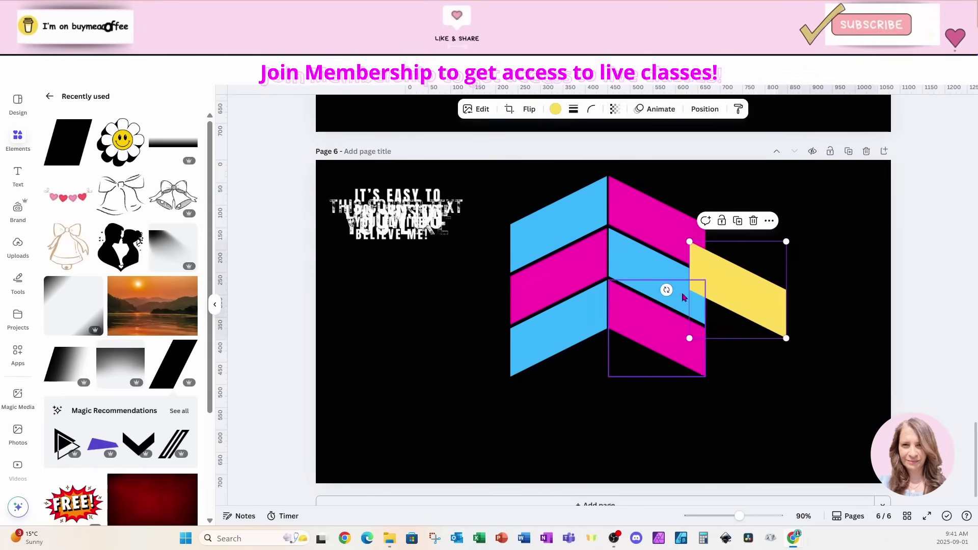
left_click_drag(757, 307, 675, 395)
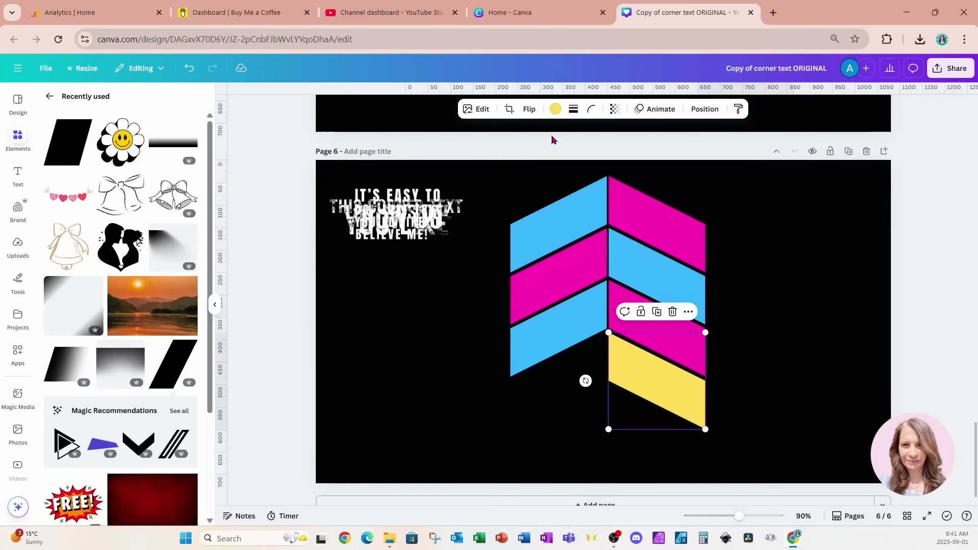
Duplicate the yellow stripe, flip it horizontally under the left blue stripe, then delete that left copy
left_click(658, 312)
left_click(530, 109)
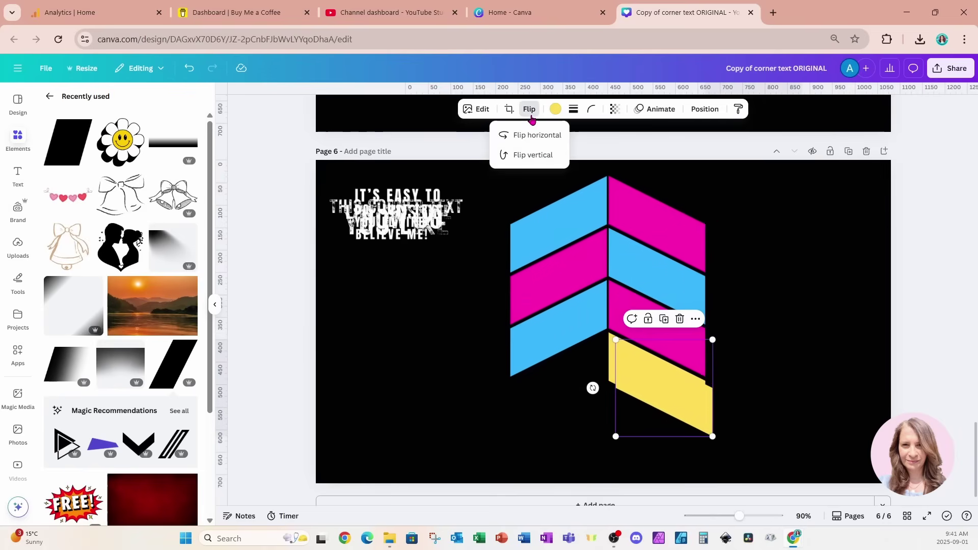
left_click(530, 135)
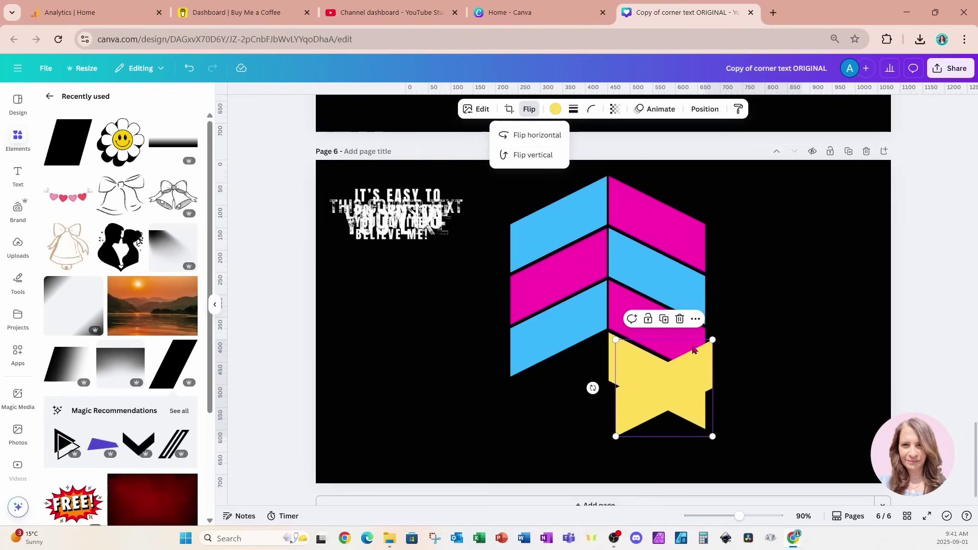
left_click_drag(693, 351, 563, 368)
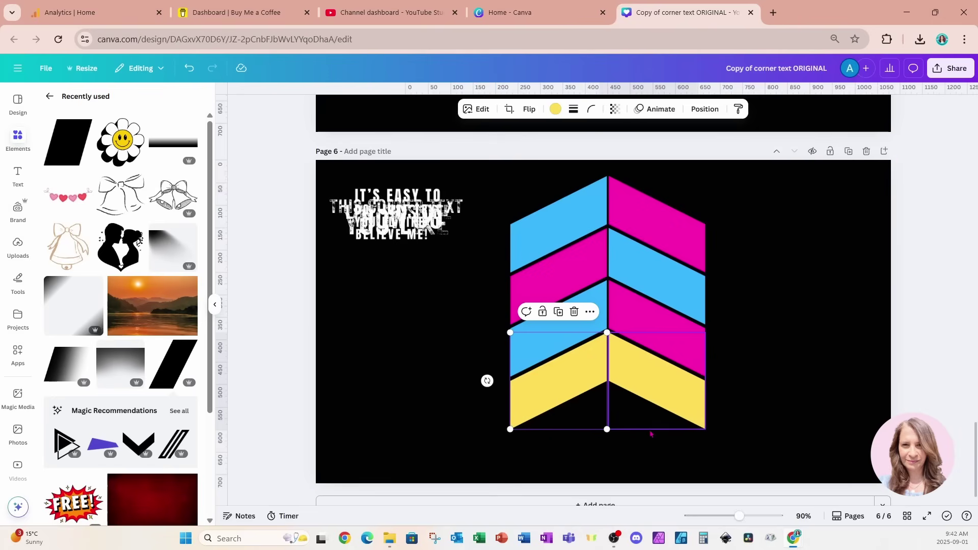
left_click(572, 392)
key("Delete")
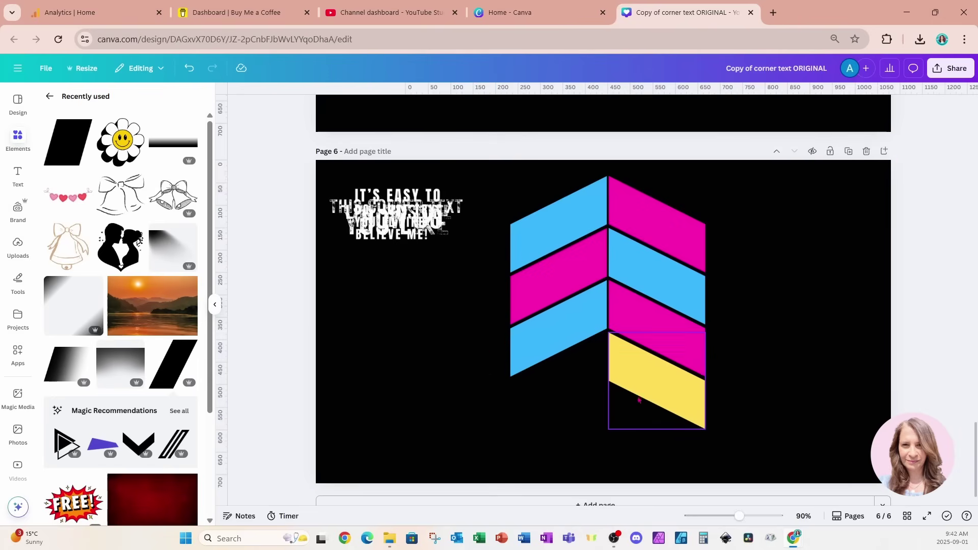
Delete the remaining yellow stripe and spread apart the YOU LIKE, HOW DO and IT'S EASY TO images
left_click(653, 395)
key("Delete")
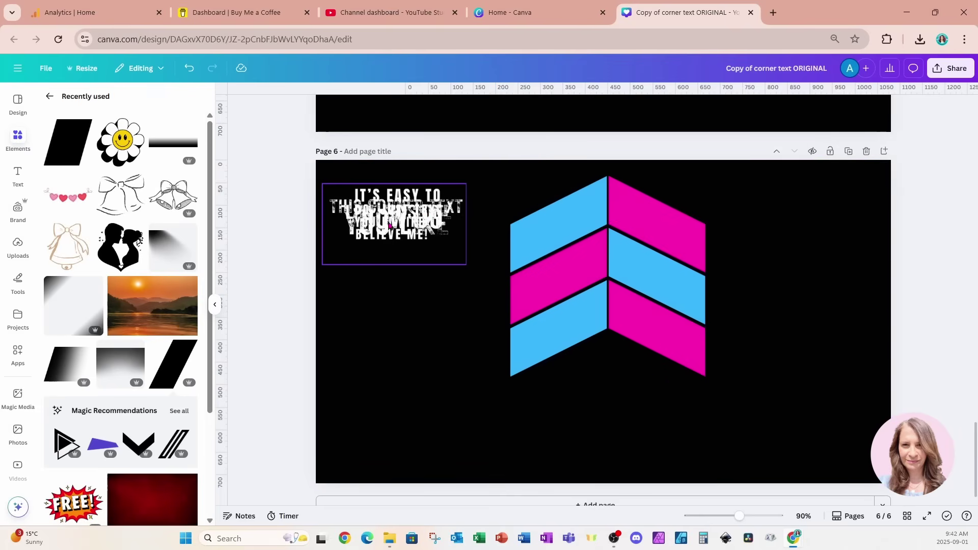
left_click_drag(399, 223, 391, 279)
left_click_drag(436, 217, 436, 170)
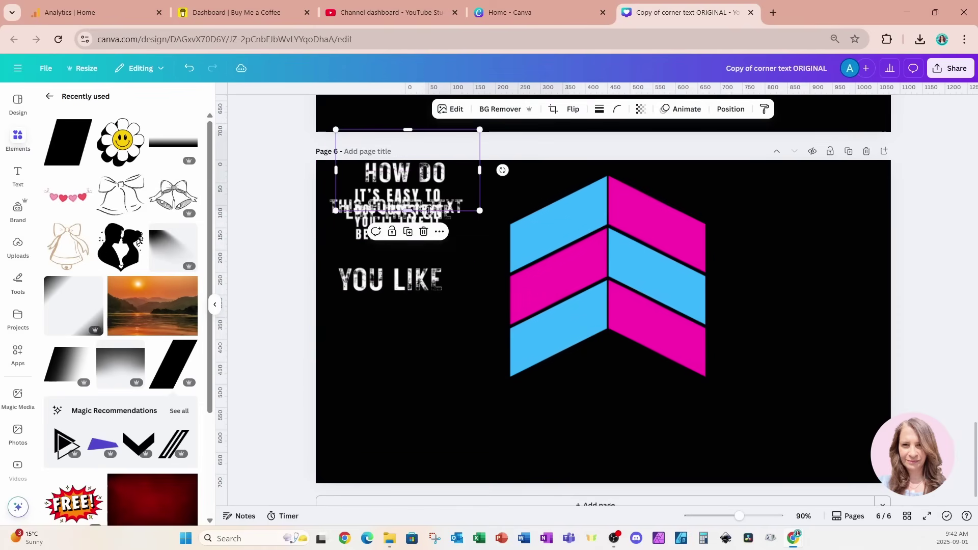
left_click_drag(364, 235, 358, 372)
Move the HOW DO image onto the chevron's top band
left_click(524, 387)
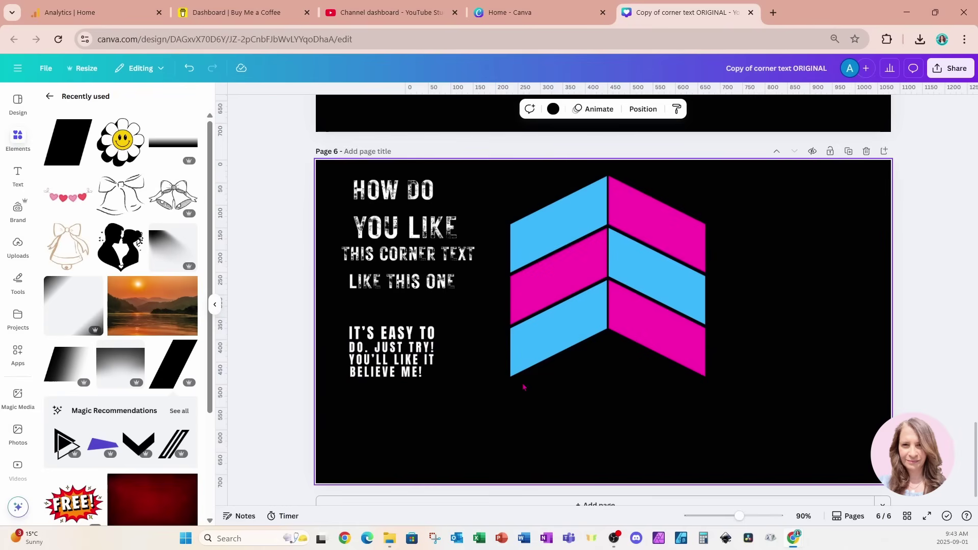
left_click(387, 190)
left_click_drag(387, 190, 555, 203)
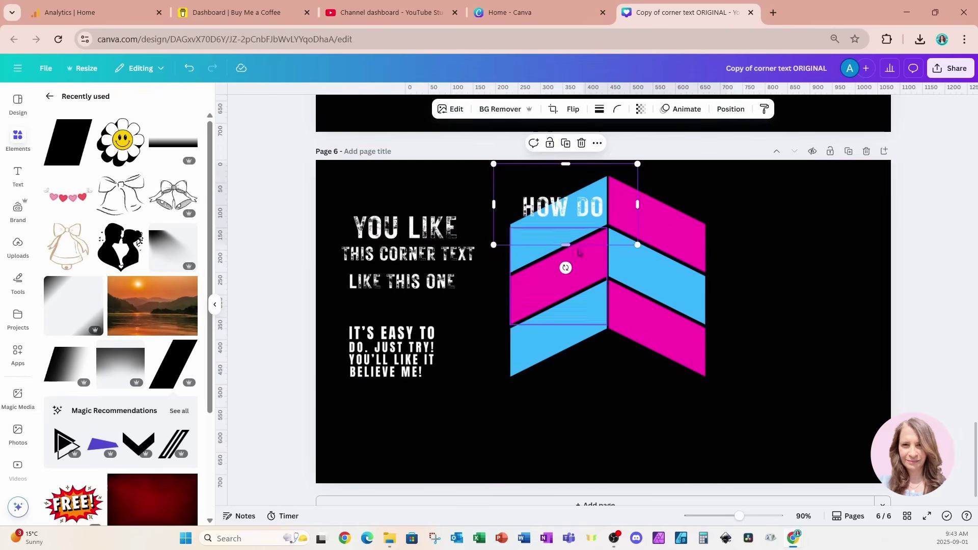
Search the Apps library for 'RES' and launch the Reshape app
left_click(20, 371)
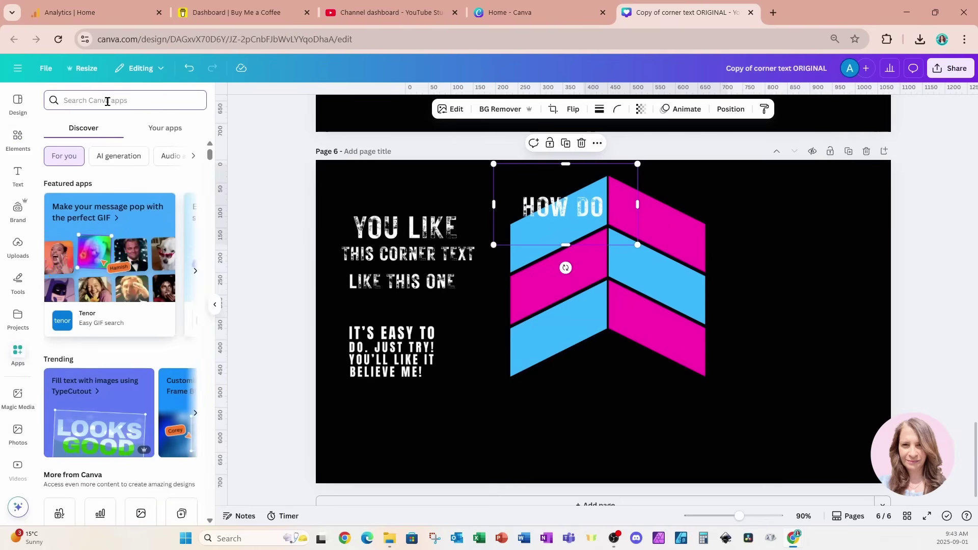
type("RESHAPE")
key("Return")
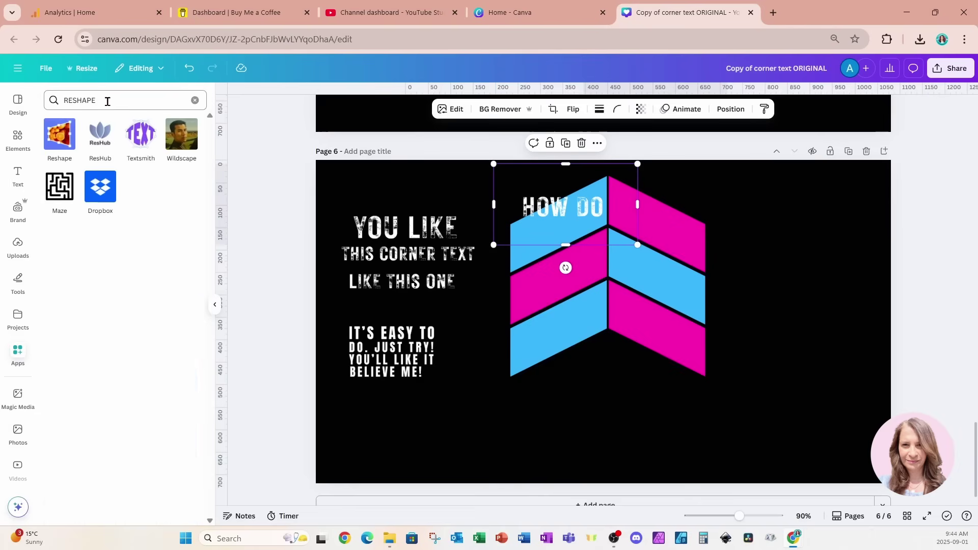
left_click(63, 145)
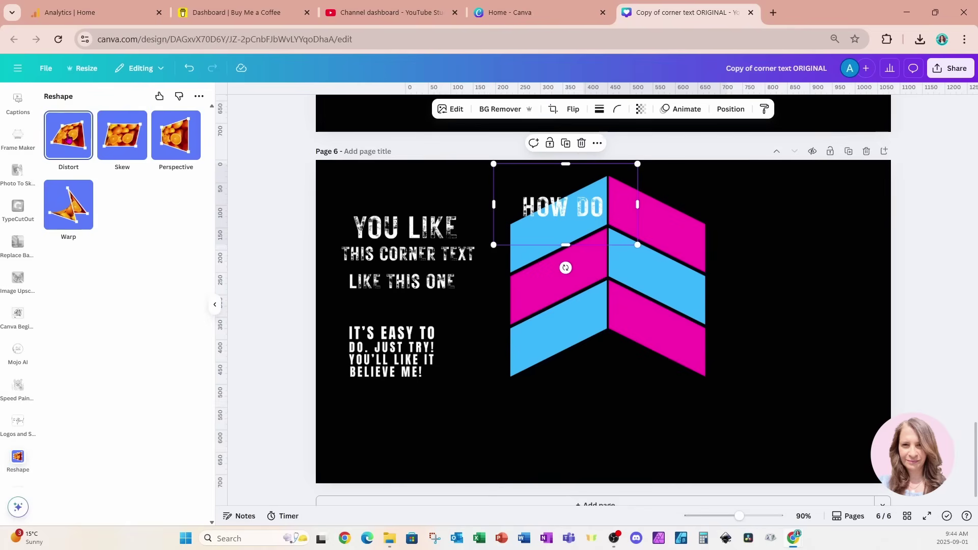
Use Reshape's Distort to slant the HOW DO image along the chevron's upper-left blue band
left_click(65, 138)
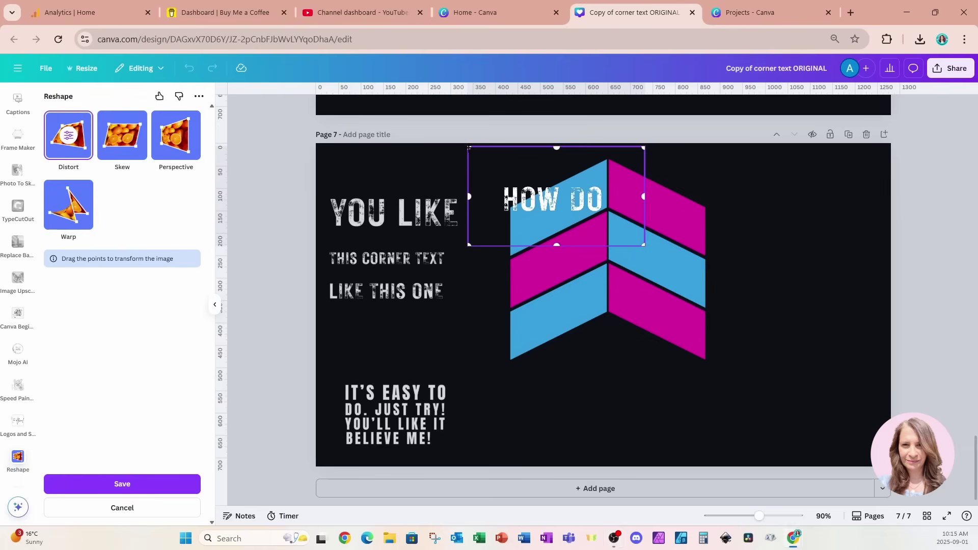
left_click_drag(469, 148, 470, 202)
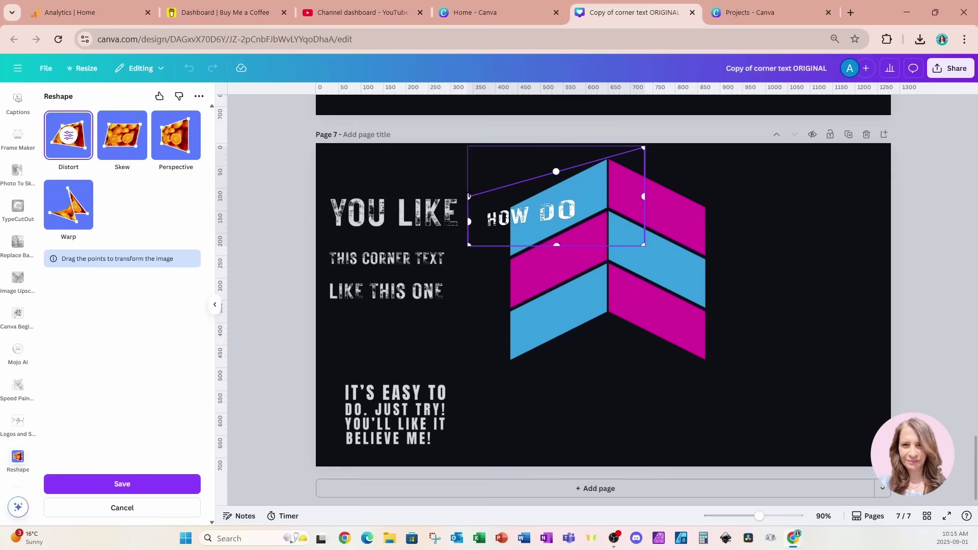
left_click_drag(469, 196, 470, 219)
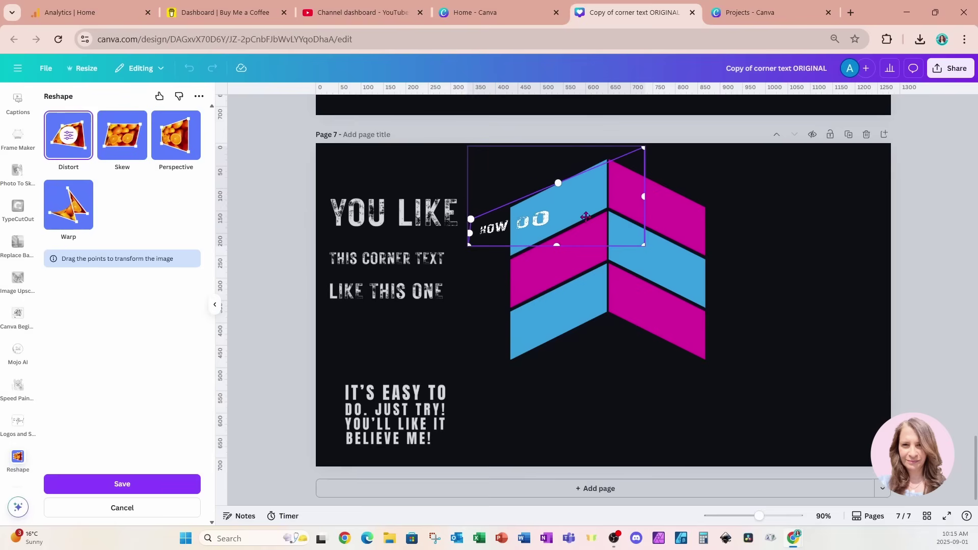
left_click_drag(586, 216, 585, 209)
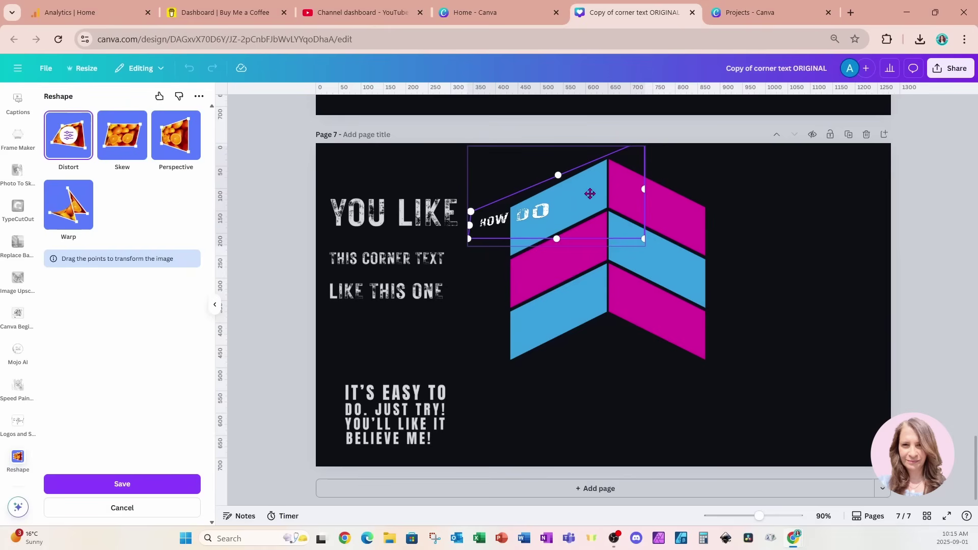
mouse_move(589, 197)
left_mouse_down()
mouse_move(542, 199)
mouse_move(581, 199)
mouse_move(529, 212)
mouse_move(636, 200)
mouse_move(564, 200)
mouse_move(583, 197)
left_mouse_up()
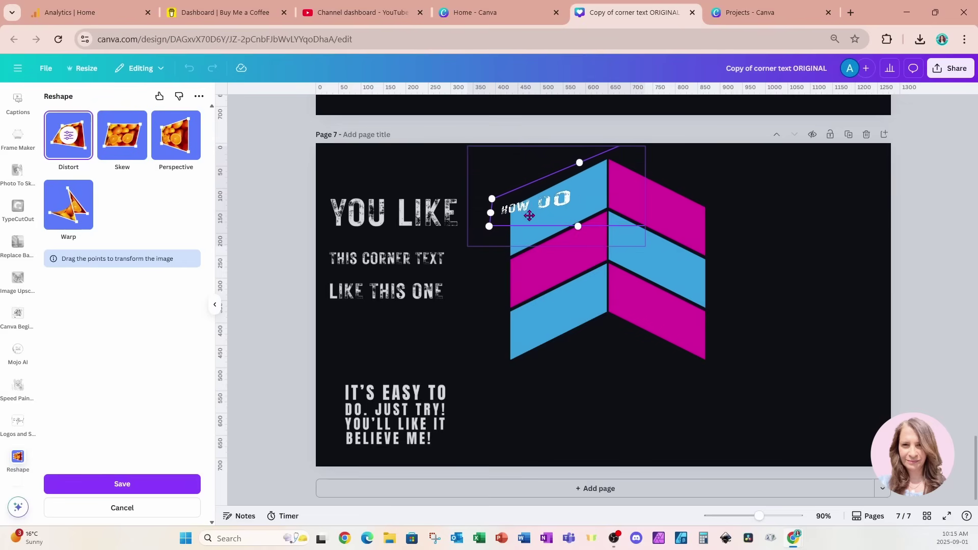
left_click_drag(585, 201, 537, 229)
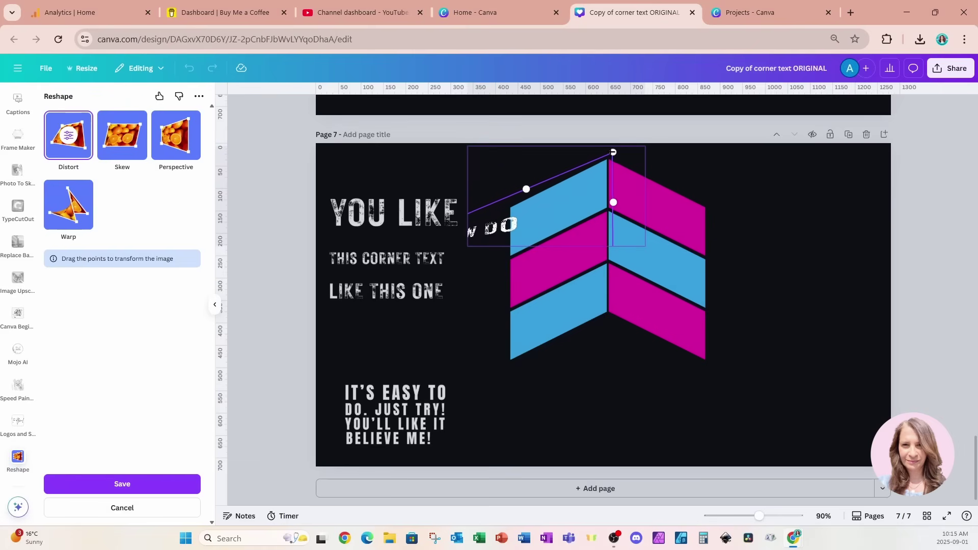
left_click_drag(612, 152, 591, 150)
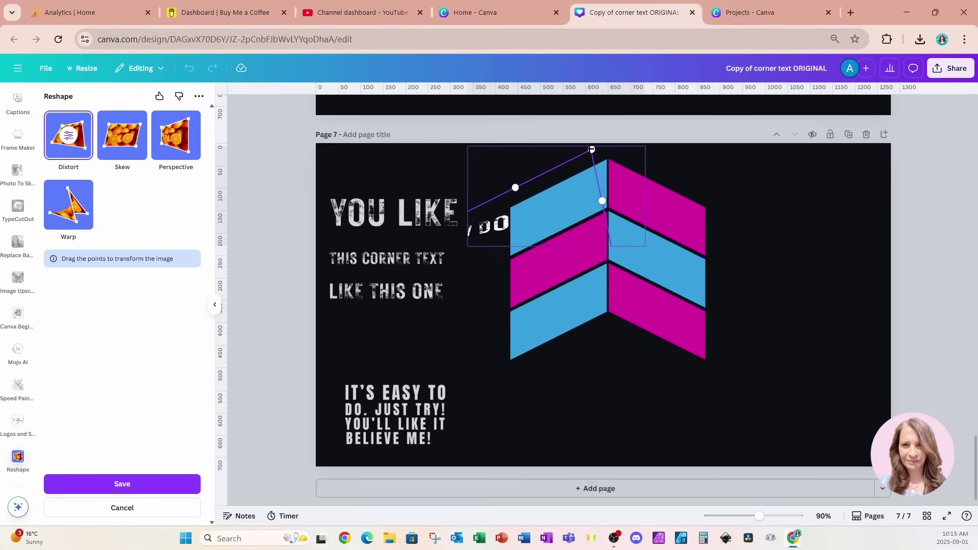
mouse_move(533, 218)
left_mouse_down()
mouse_move(564, 195)
mouse_move(540, 203)
left_mouse_up()
Warp the HOW DO image's corners and reposition it to slant along the chevron's top-left blue band
left_click_drag(619, 238, 593, 205)
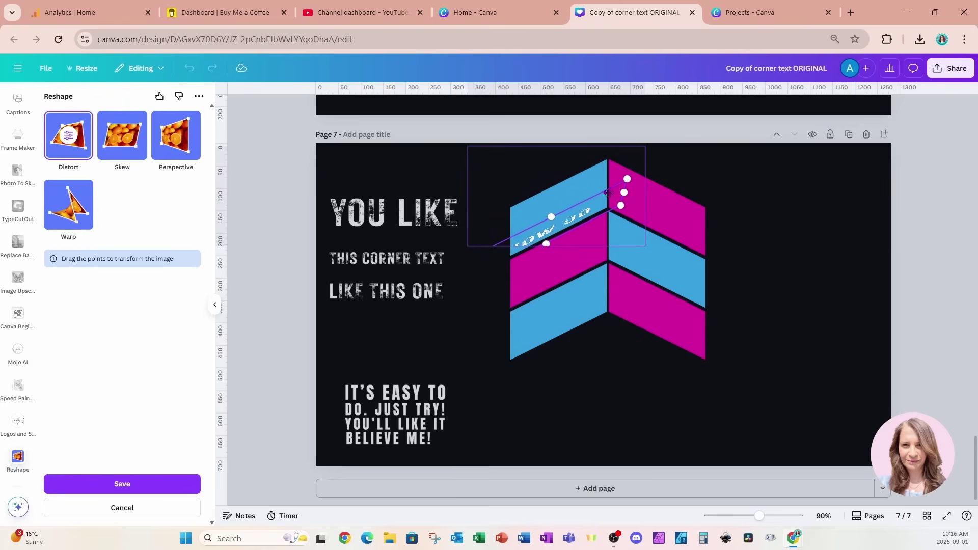
left_click_drag(627, 178, 623, 179)
left_click_drag(580, 236, 588, 171)
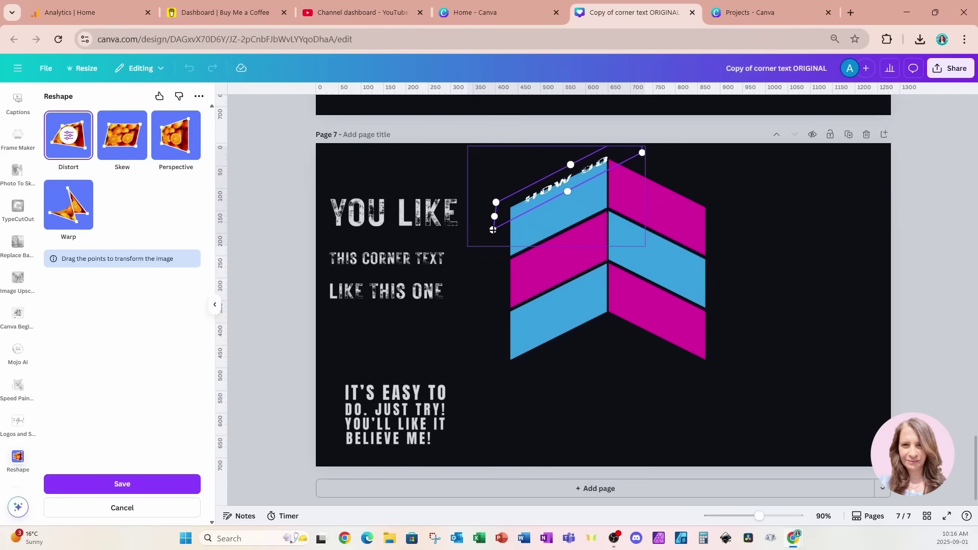
left_click_drag(492, 229, 547, 213)
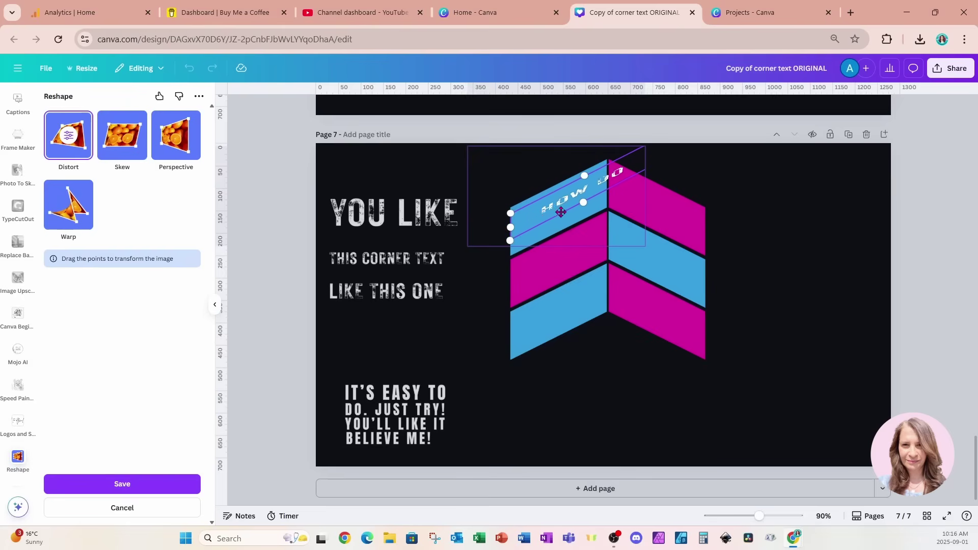
left_click_drag(585, 196, 544, 148)
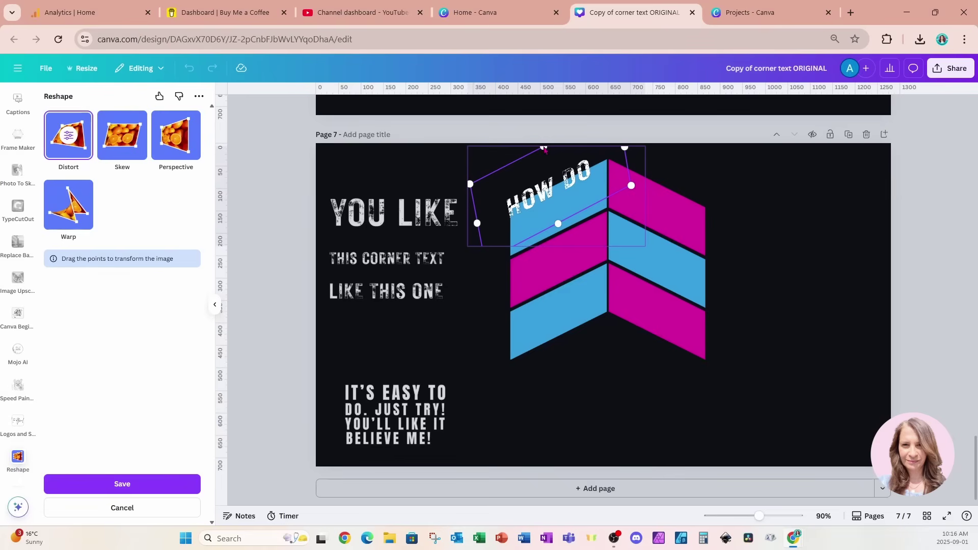
left_click_drag(543, 147, 559, 150)
left_click_drag(499, 202, 582, 191)
left_click_drag(566, 224, 565, 245)
left_click_drag(595, 201, 592, 211)
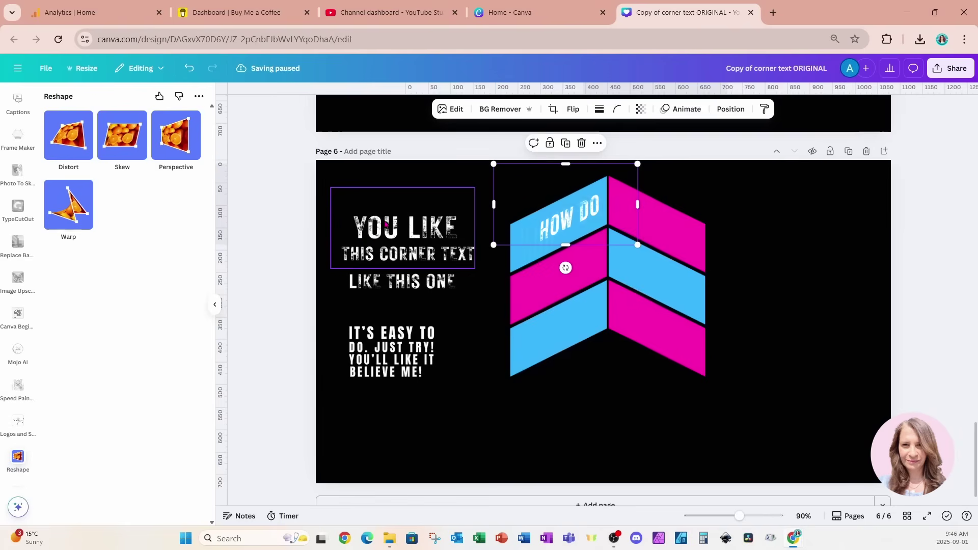
Place YOU LIKE beside HOW DO, distort it to slope down the top-right pink band, and save
left_click_drag(385, 224, 647, 197)
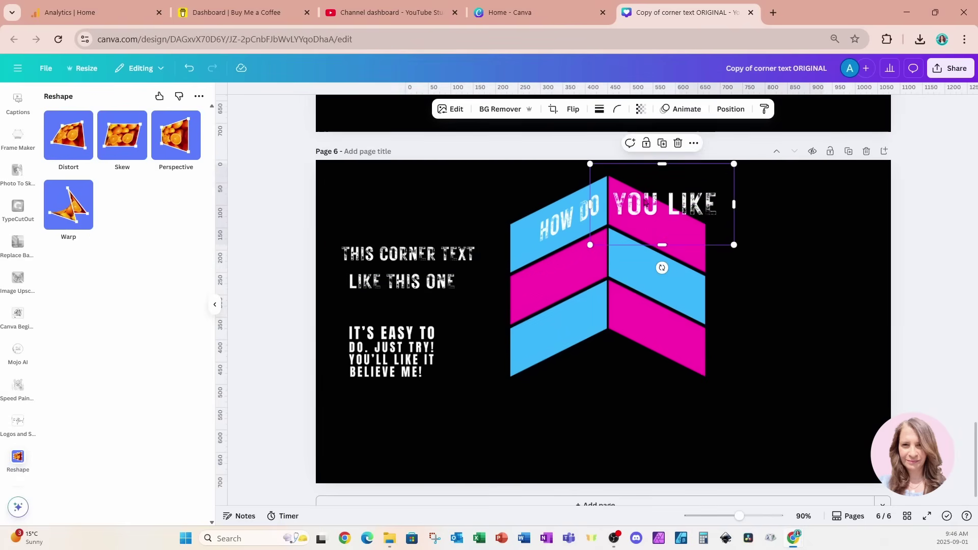
left_click(68, 135)
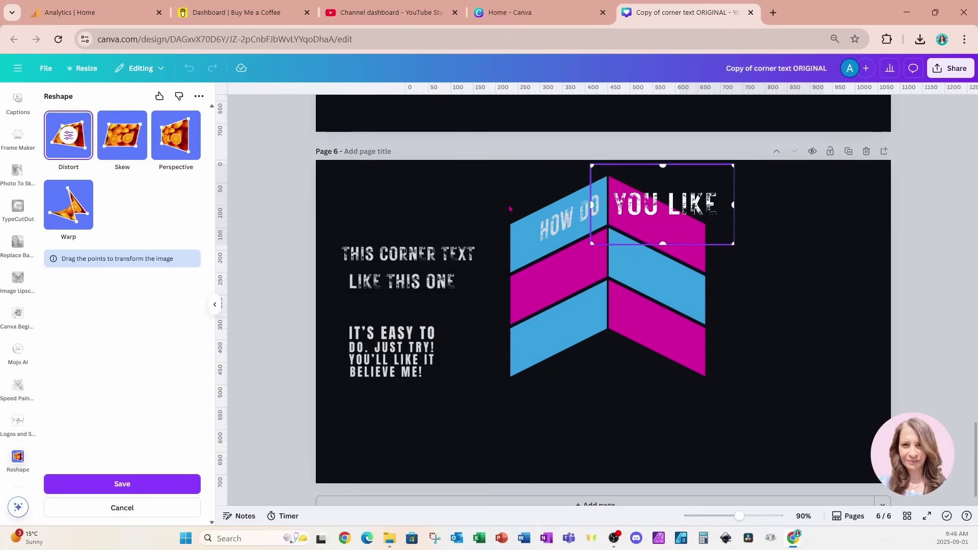
left_click_drag(652, 200, 663, 225)
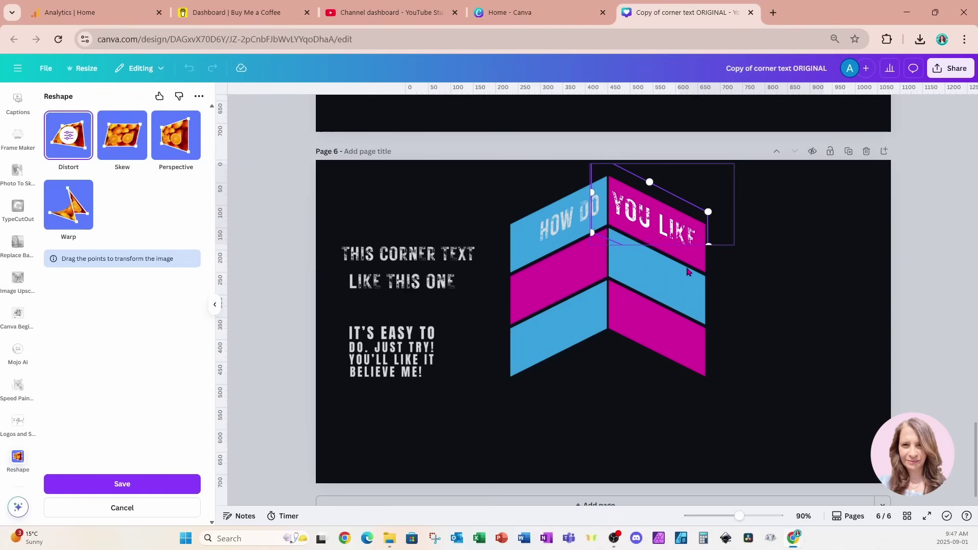
left_click_drag(639, 221, 644, 206)
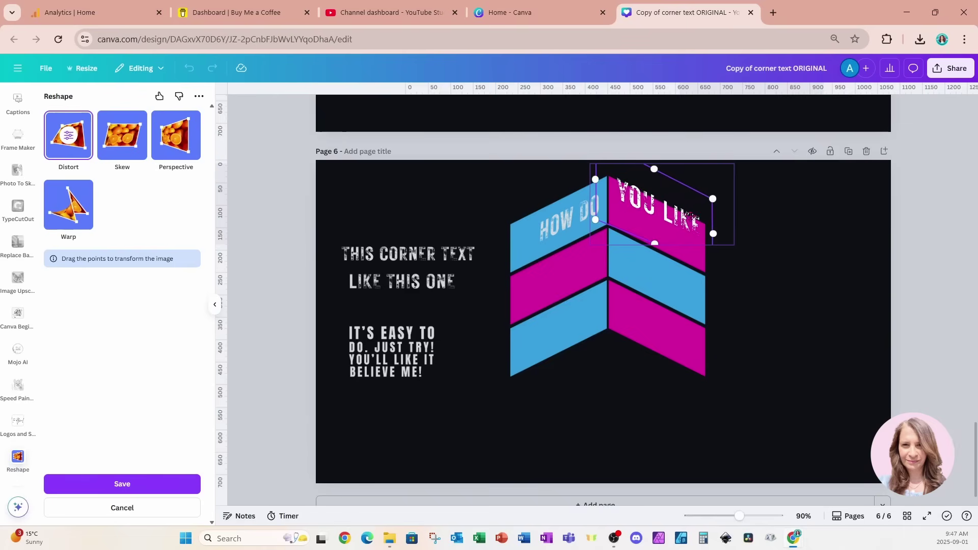
left_click(152, 486)
left_click_drag(688, 219, 682, 231)
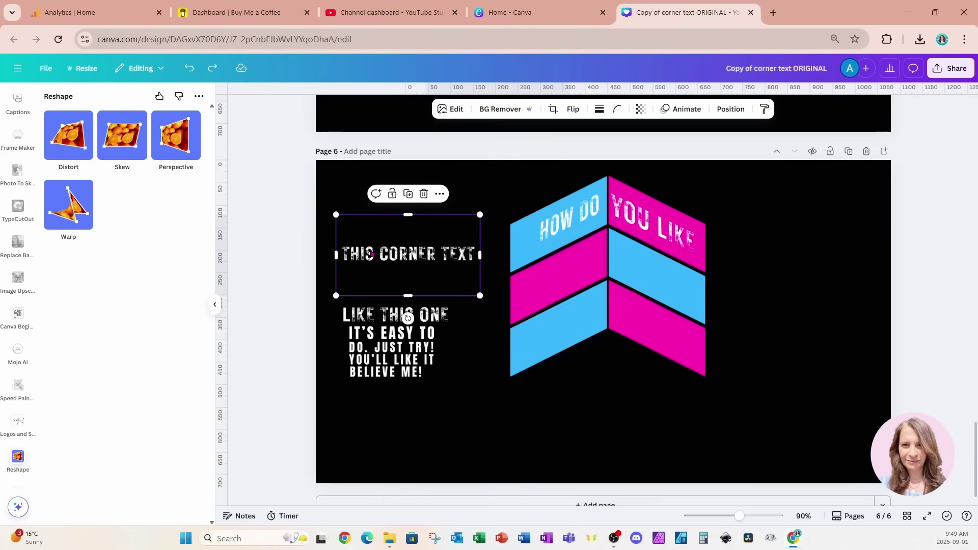
Duplicate the THIS CORNER TEXT image and park the copy at the page's top-left
mouse_move(372, 254)
left_mouse_down()
mouse_move(433, 257)
mouse_move(379, 239)
left_mouse_up()
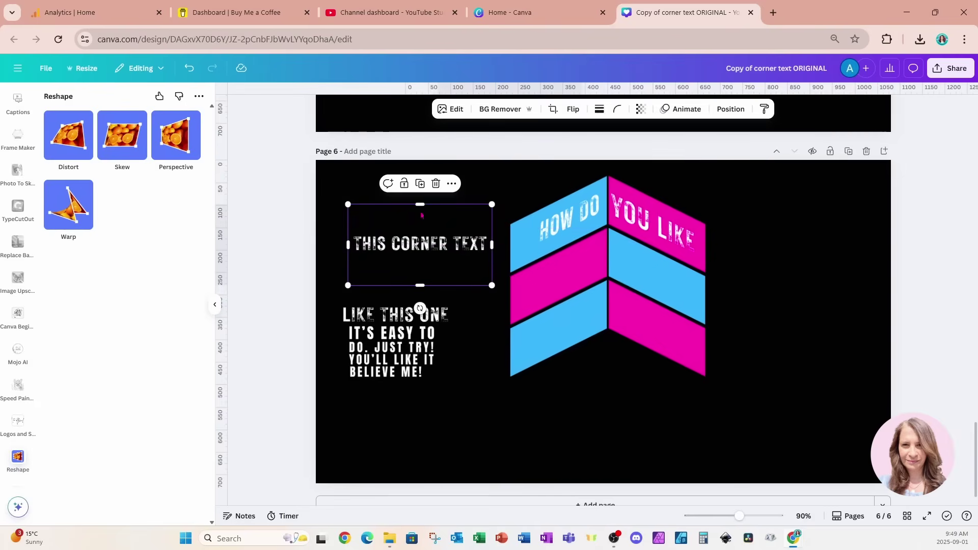
left_click(419, 184)
left_click_drag(423, 249, 409, 199)
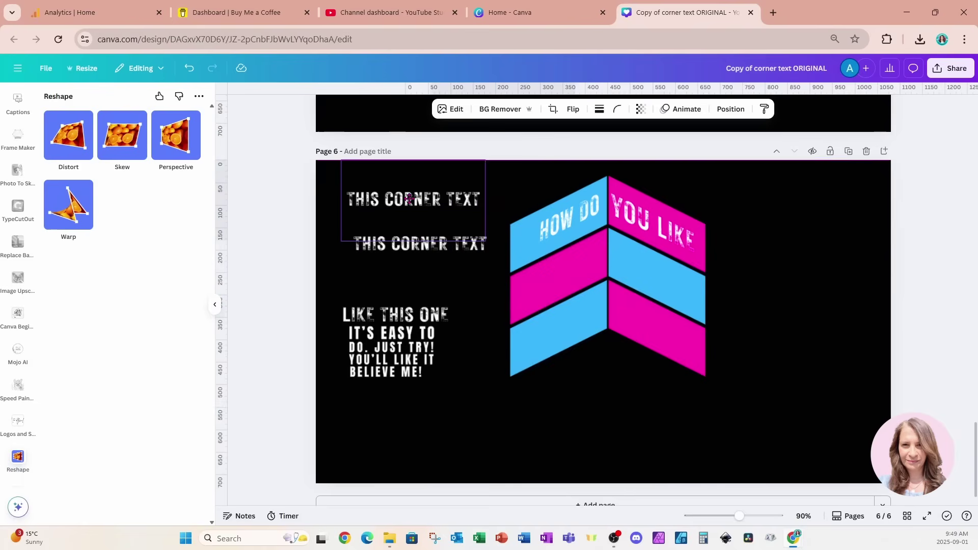
Move the other THIS CORNER TEXT onto the chevron and distort it across the left magenta band
left_click_drag(390, 263, 523, 280)
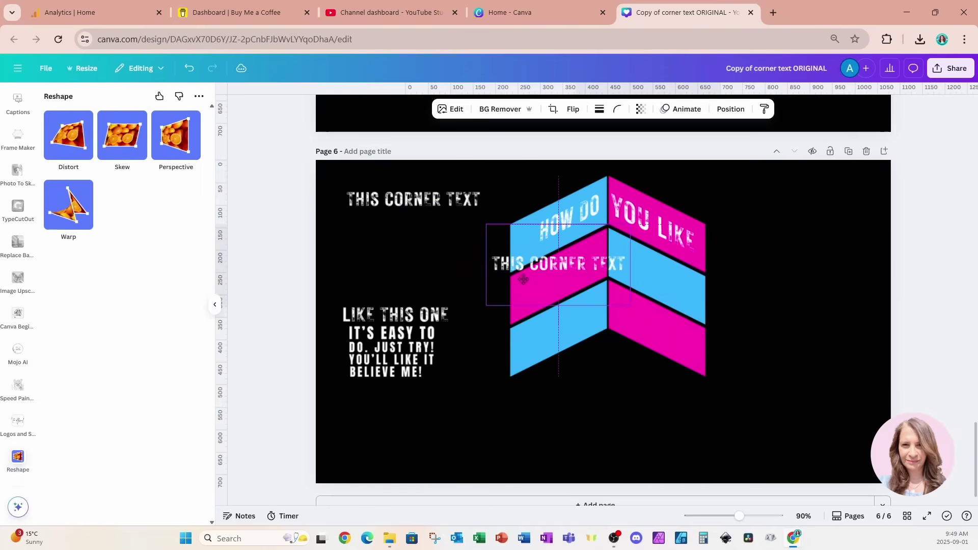
left_click(76, 147)
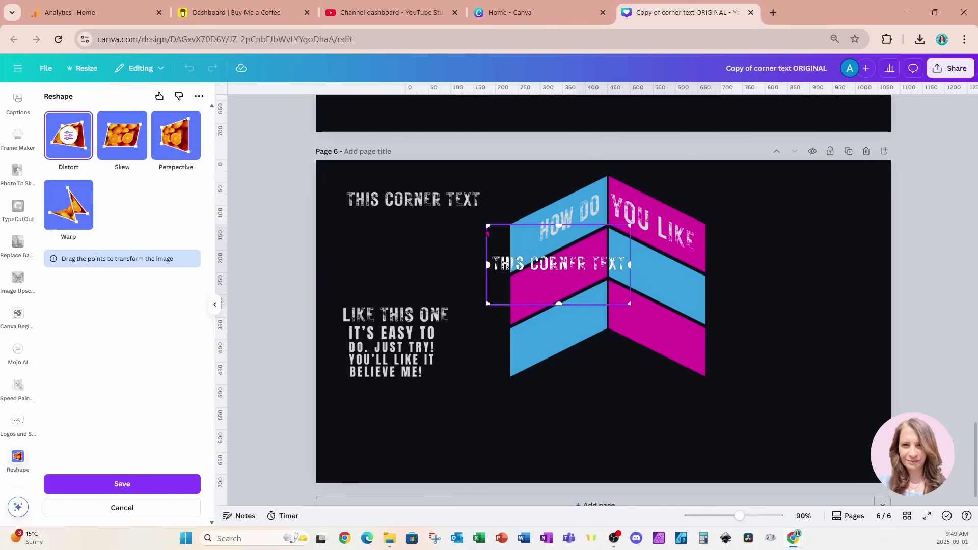
left_click_drag(488, 224, 582, 227)
left_click_drag(578, 277, 555, 284)
left_click(81, 484)
Distort the top-left THIS CORNER TEXT copy down the right blue band, then raise LIKE THIS ONE
left_click(402, 201)
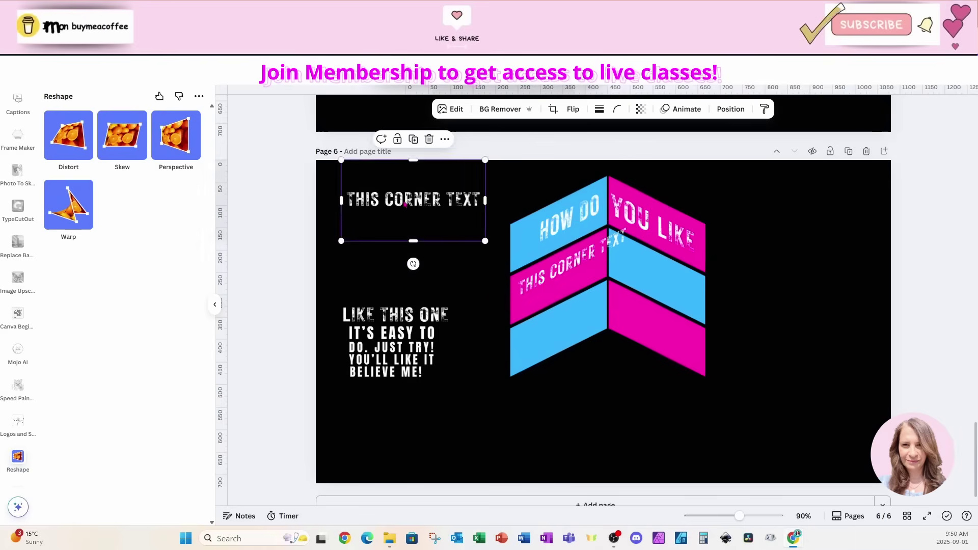
left_click_drag(402, 201, 669, 273)
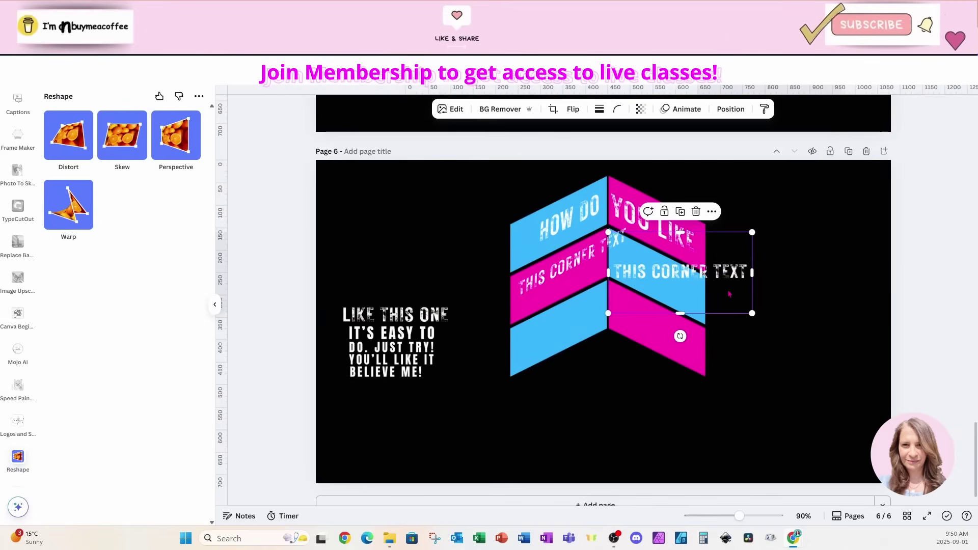
left_click(68, 135)
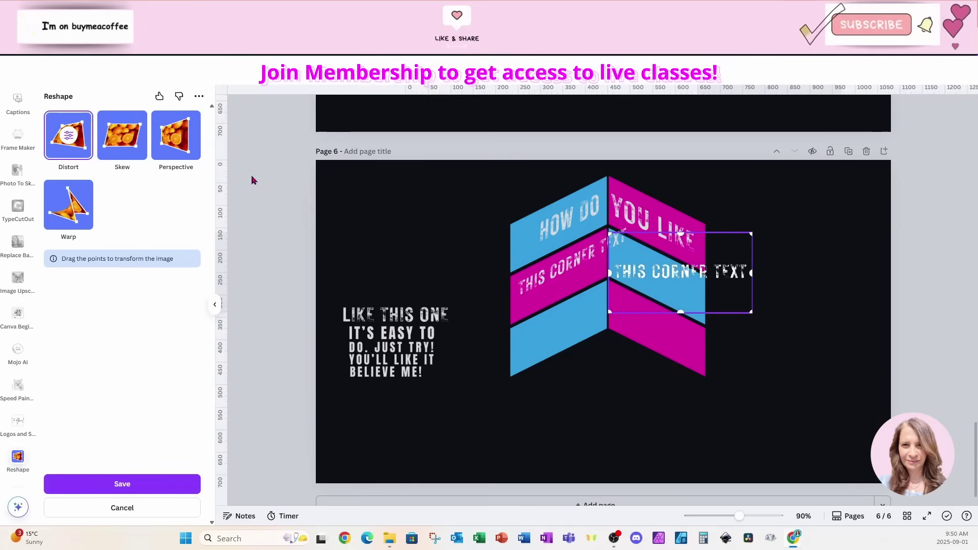
mouse_move(630, 265)
left_mouse_down()
mouse_move(636, 244)
mouse_move(635, 261)
left_mouse_up()
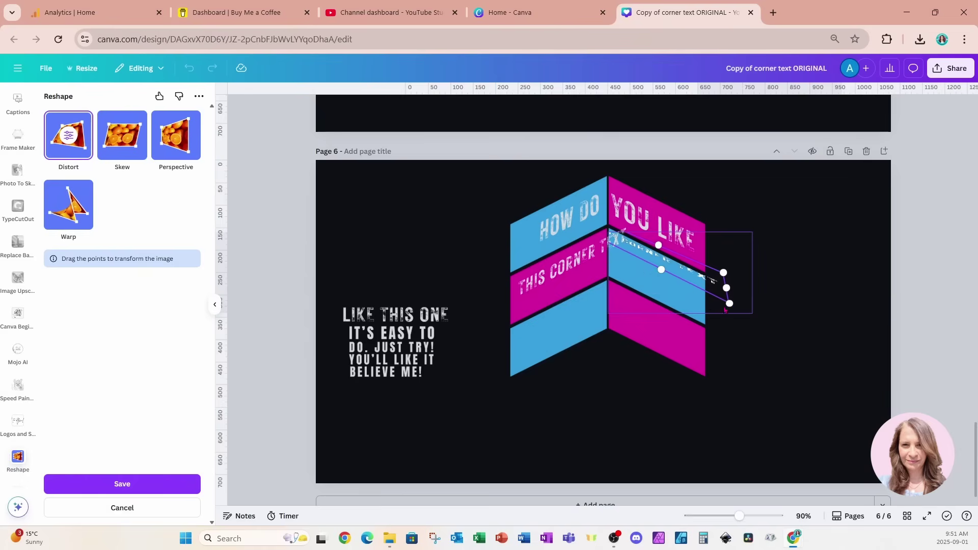
left_click_drag(722, 304, 723, 311)
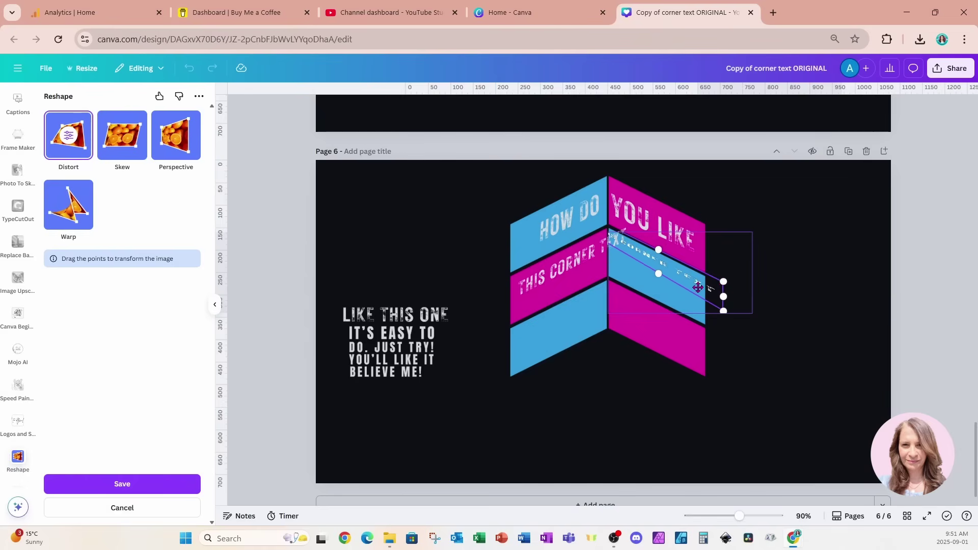
left_click_drag(676, 285, 726, 272)
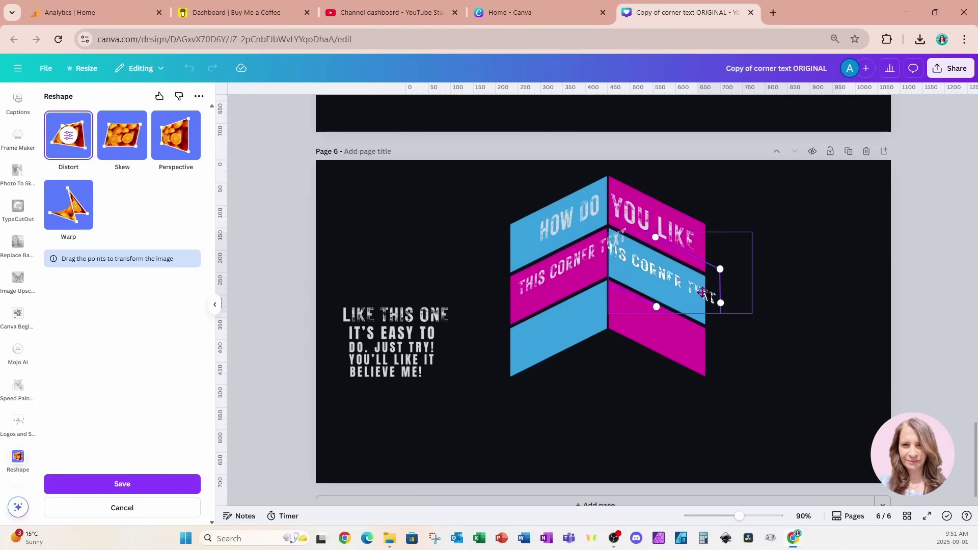
left_click_drag(703, 293, 723, 293)
left_click(188, 484)
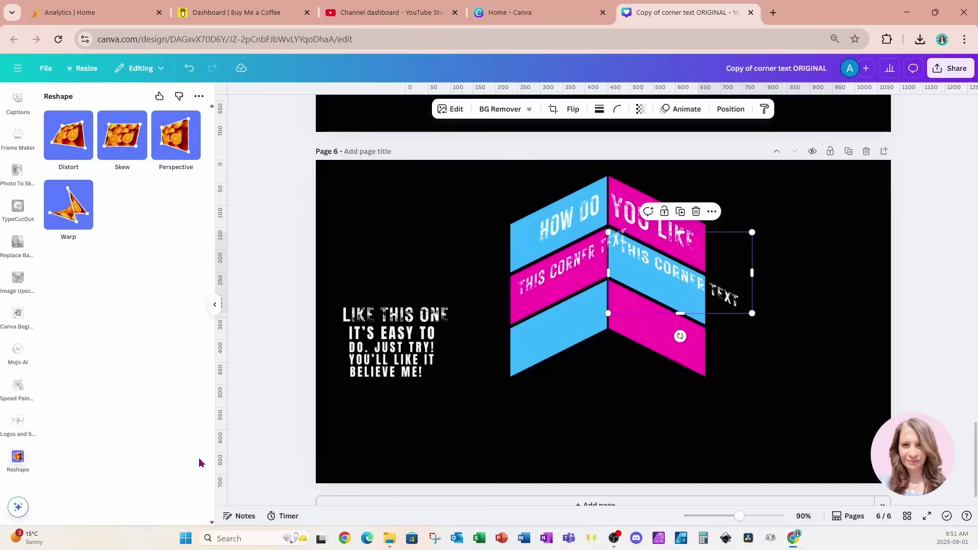
left_click(406, 314)
left_click_drag(406, 314, 406, 280)
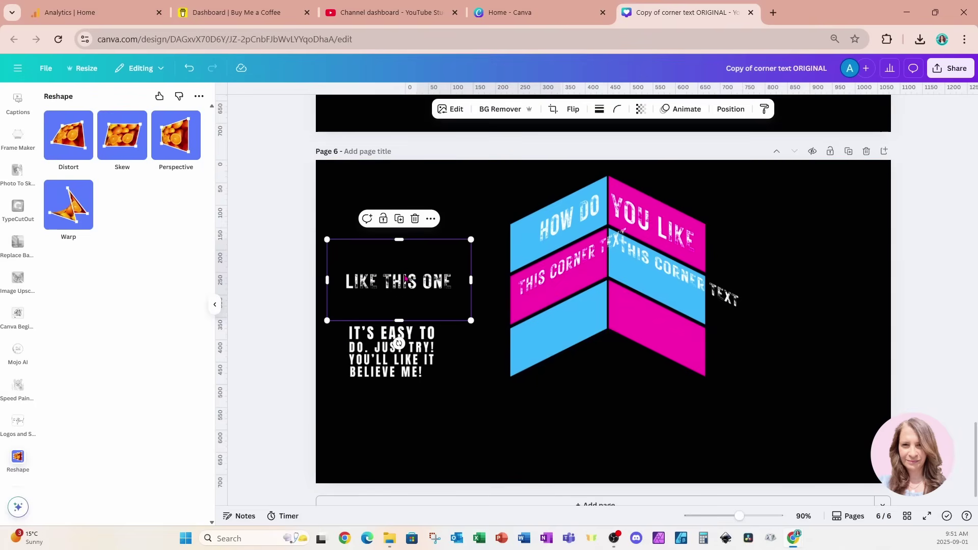
Duplicate LIKE THIS ONE and distort one copy to slant up the bottom-left blue band
left_click(398, 219)
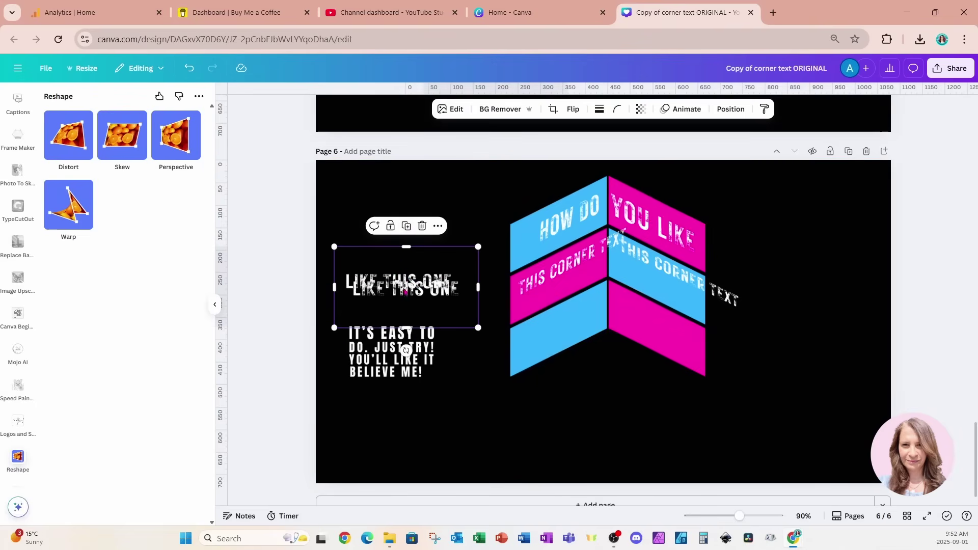
left_click_drag(405, 292, 402, 220)
left_click(395, 282)
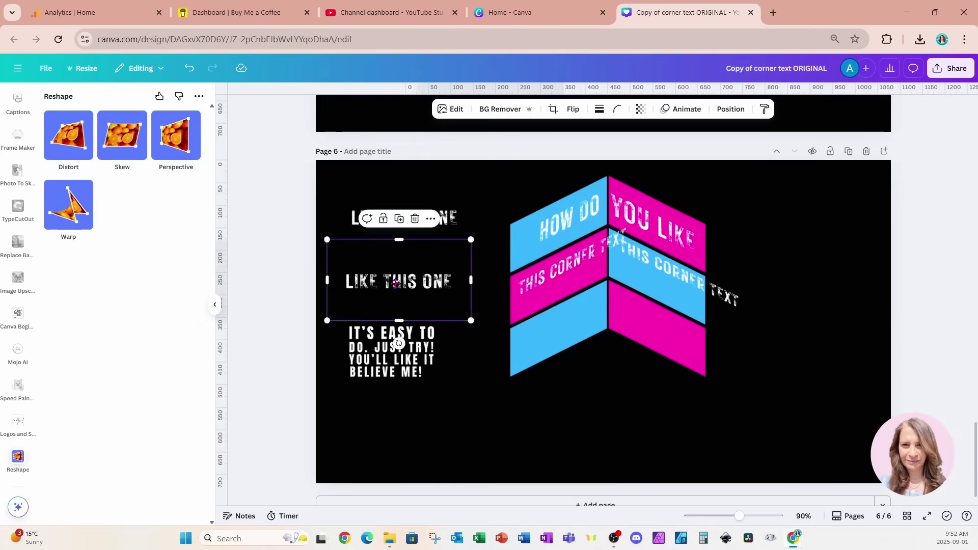
left_click_drag(395, 281, 535, 335)
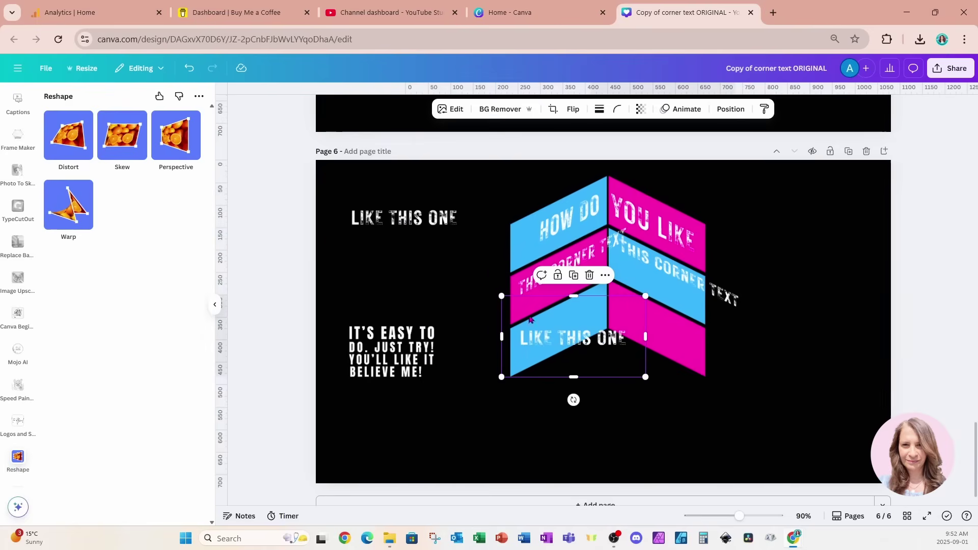
left_click(80, 148)
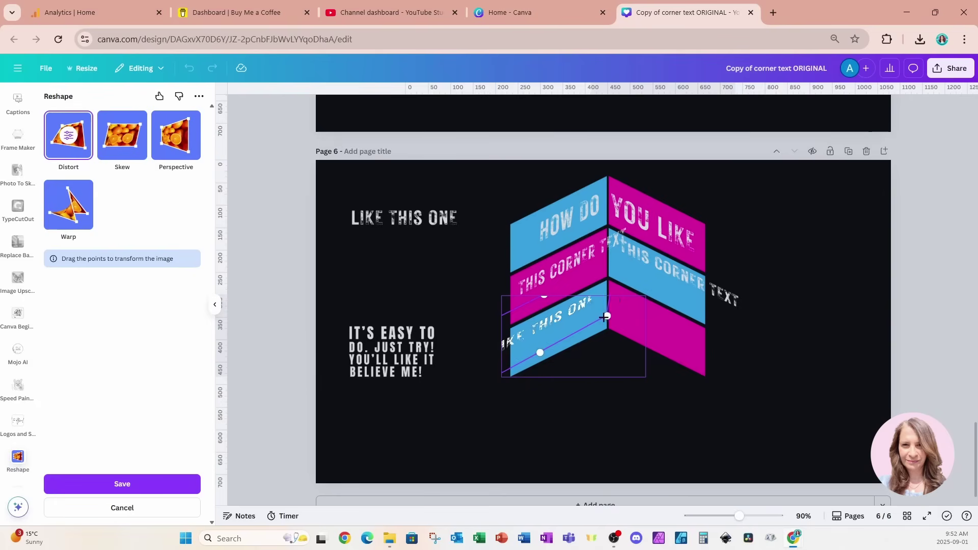
left_click_drag(604, 317, 603, 331)
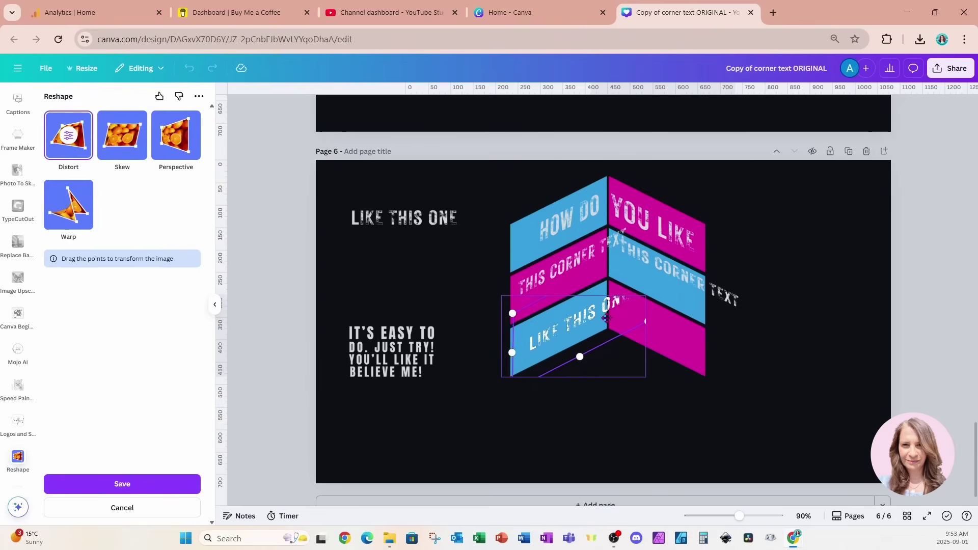
left_click(122, 483)
left_click(403, 218)
Move the other LIKE THIS ONE copy onto the bottom-right magenta band and warp it to slope down
left_click_drag(402, 218, 669, 311)
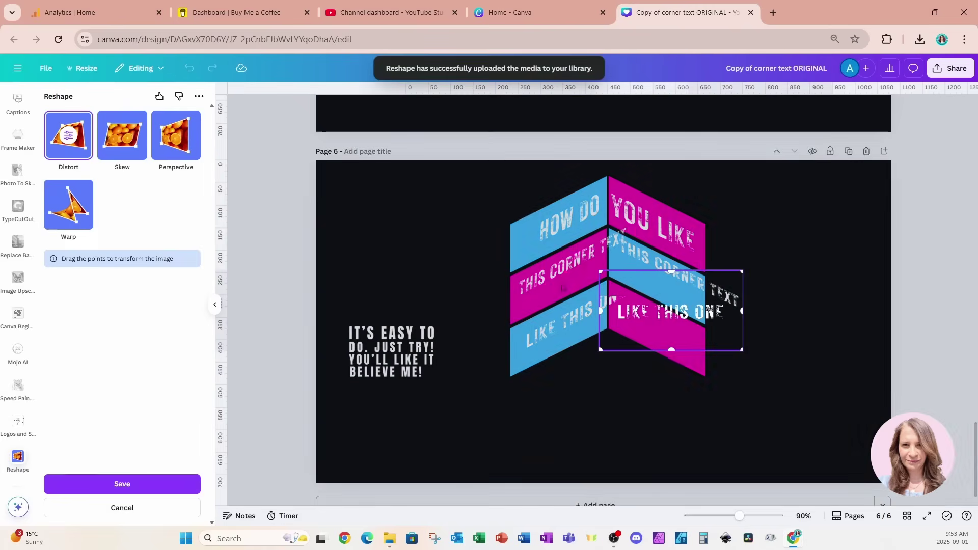
left_click_drag(741, 271, 718, 314)
left_click_drag(741, 350, 715, 283)
left_click_drag(722, 346, 716, 348)
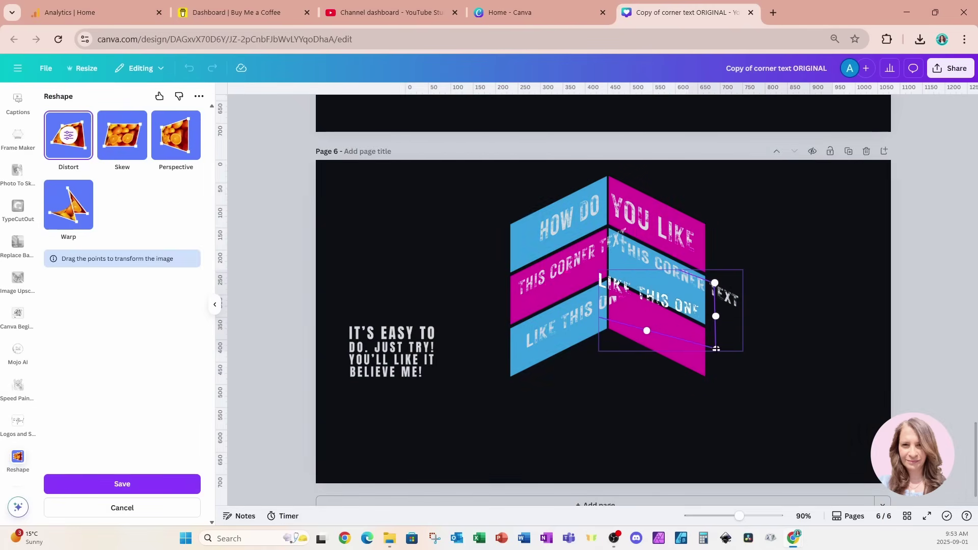
left_click_drag(714, 283, 728, 292)
left_click_drag(716, 349, 727, 345)
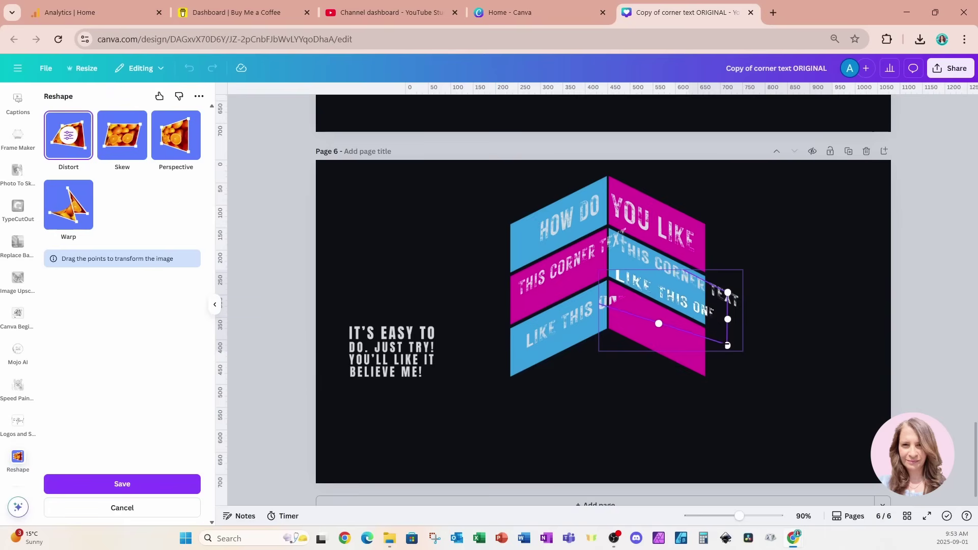
left_click_drag(727, 292, 728, 275)
left_click_drag(727, 345, 729, 299)
left_click(122, 484)
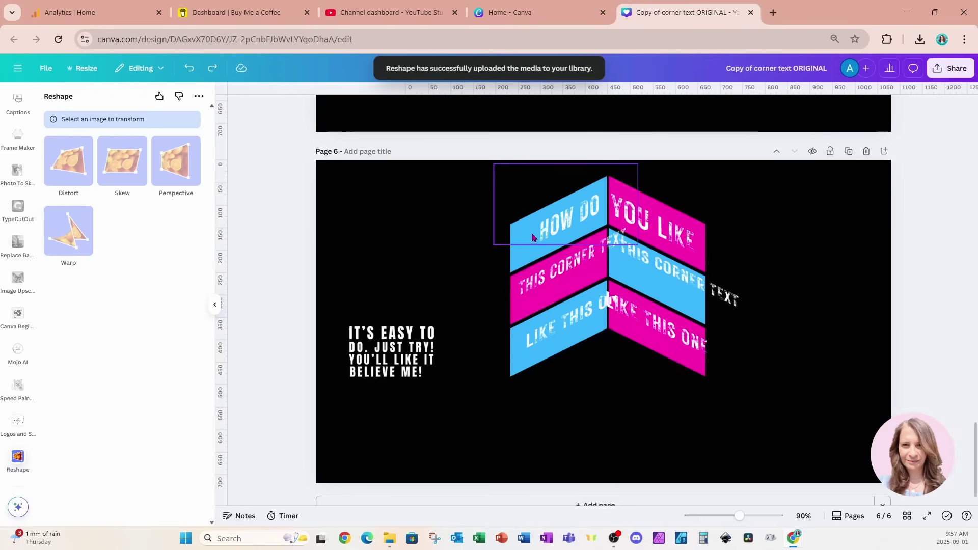
Trim and enlarge the HOW DO text to fill its band, then enlarge YOU LIKE
left_click(558, 219)
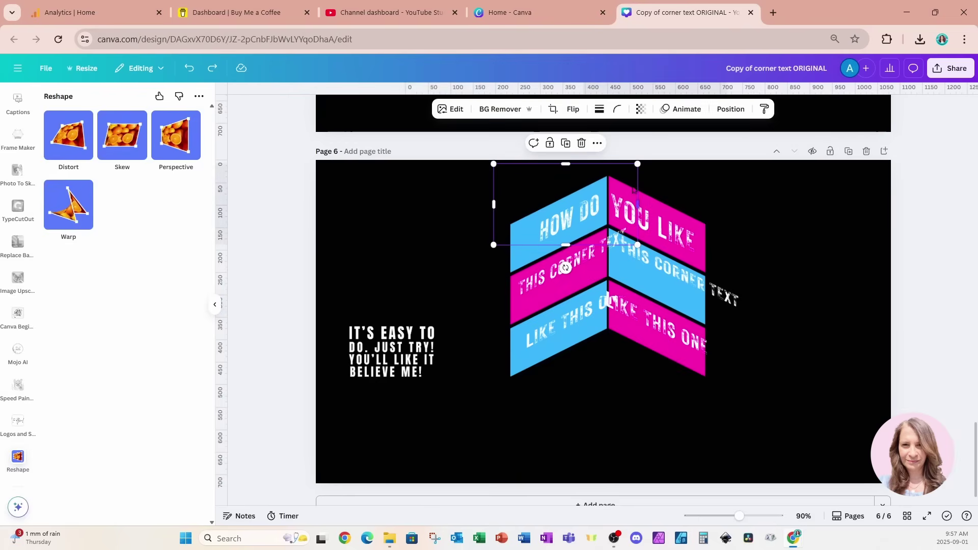
mouse_move(589, 167)
left_mouse_down()
mouse_move(589, 194)
mouse_move(589, 184)
left_mouse_up()
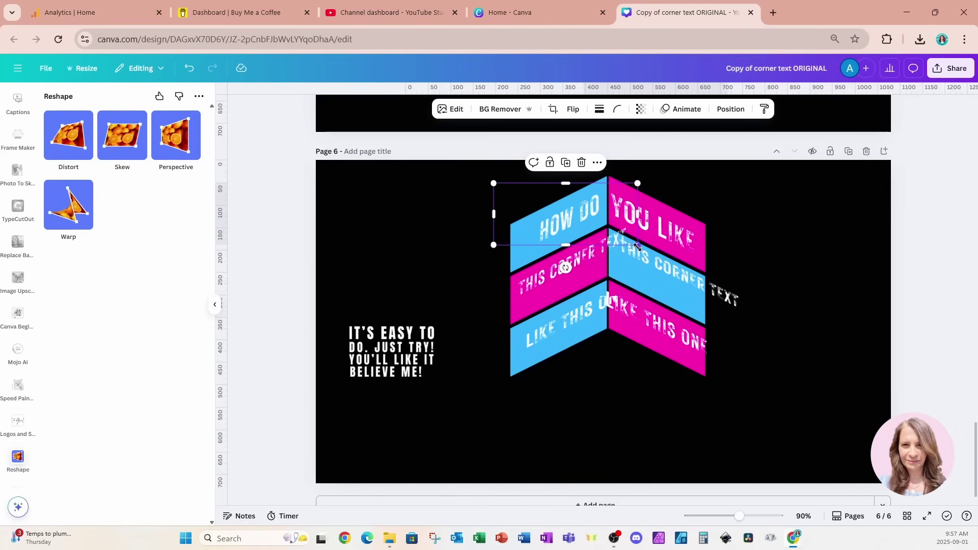
left_click_drag(637, 245, 613, 244)
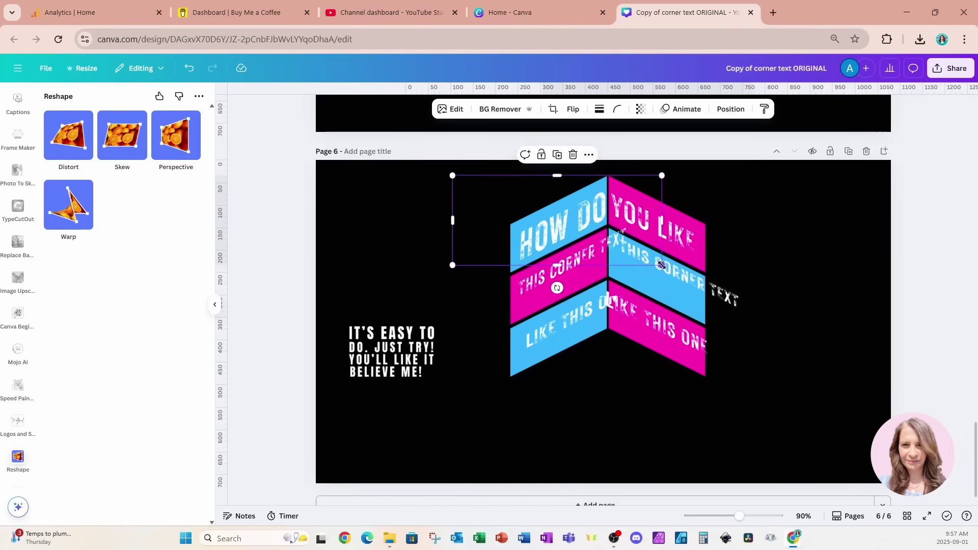
left_click_drag(662, 266, 632, 250)
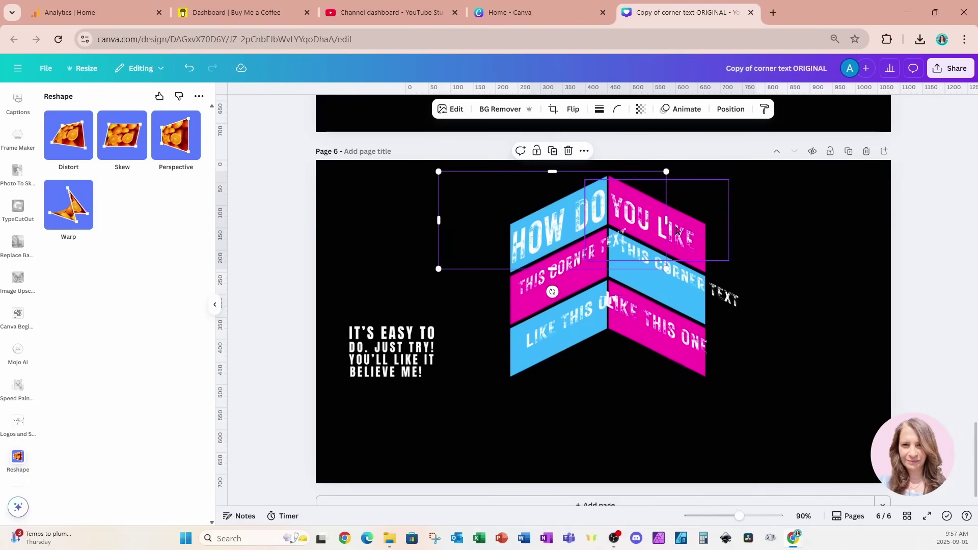
left_click(680, 230)
mouse_move(722, 261)
left_mouse_down()
mouse_move(759, 278)
mouse_move(715, 253)
left_mouse_up()
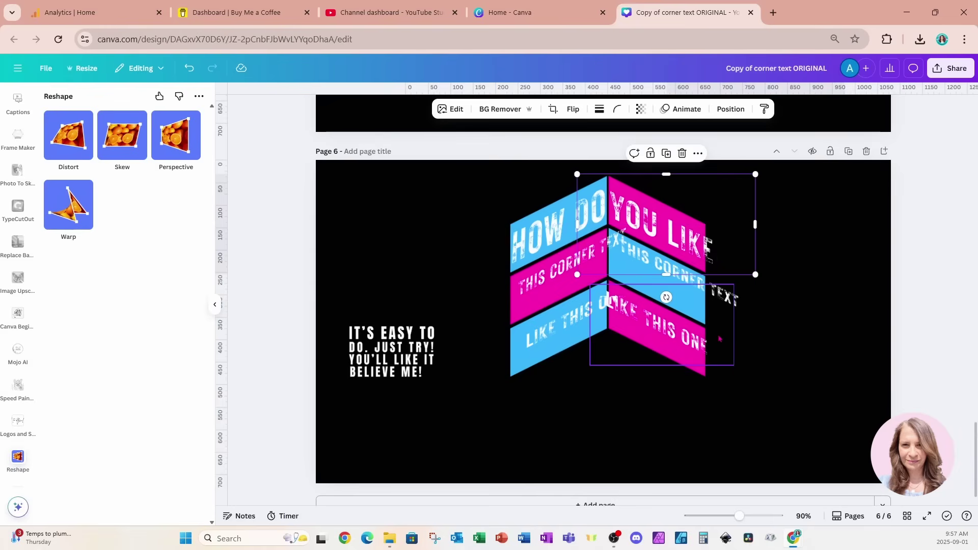
Enlarge the left-band THIS CORNER text, nudge it up, and narrow it to the centre fold
left_click(540, 291)
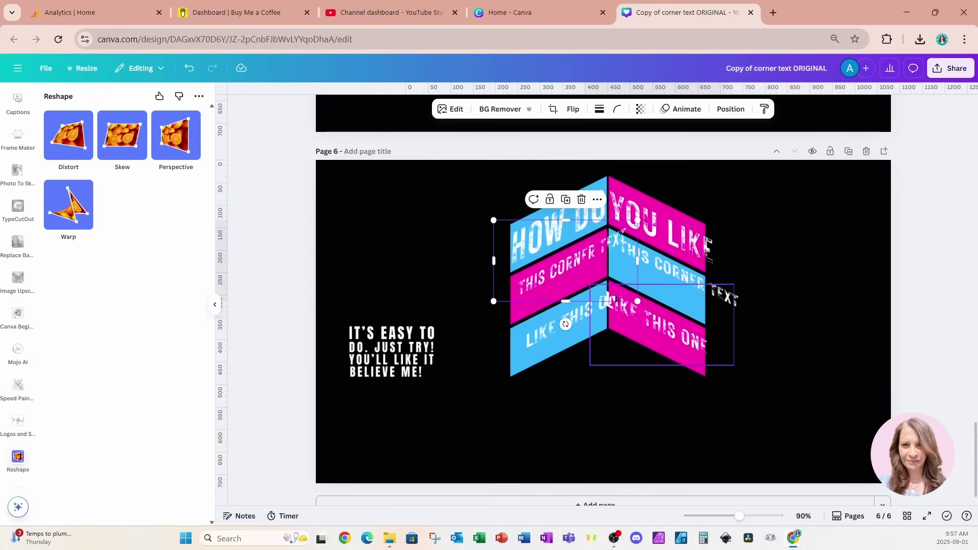
left_click_drag(639, 301, 747, 330)
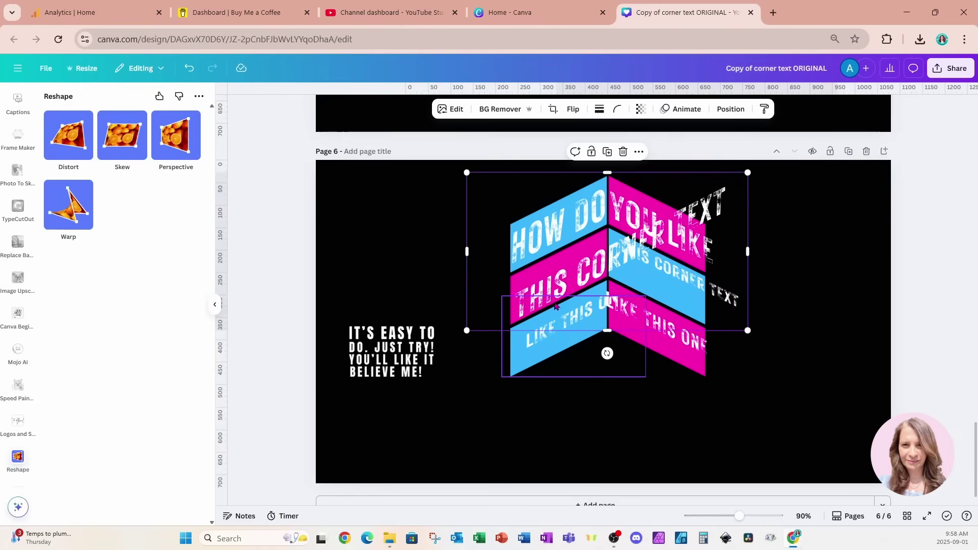
left_click_drag(484, 302, 479, 294)
left_click_drag(742, 243, 608, 249)
Resize the right-band THIS CORNER TEXT image, crop its left side at the fold, and nudge it over the panels
left_click(713, 306)
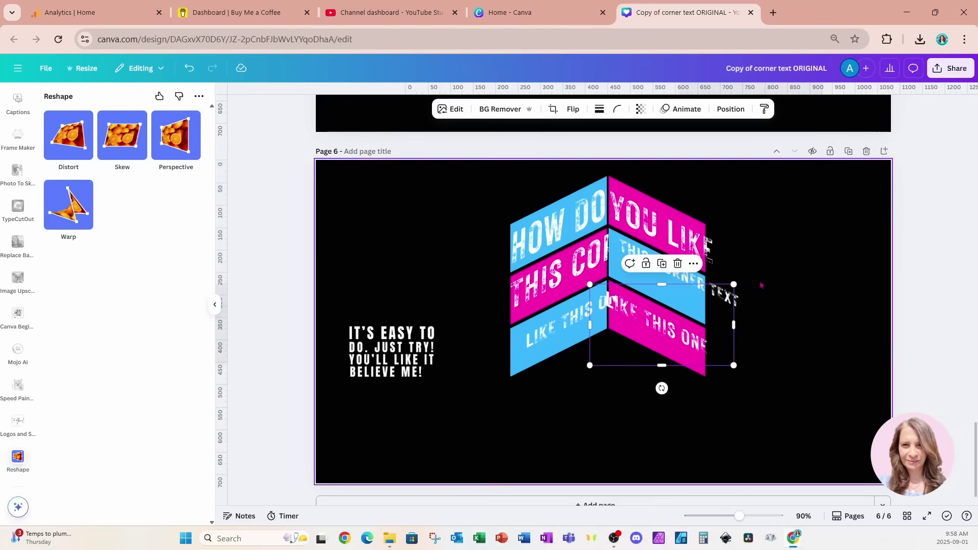
left_click(723, 277)
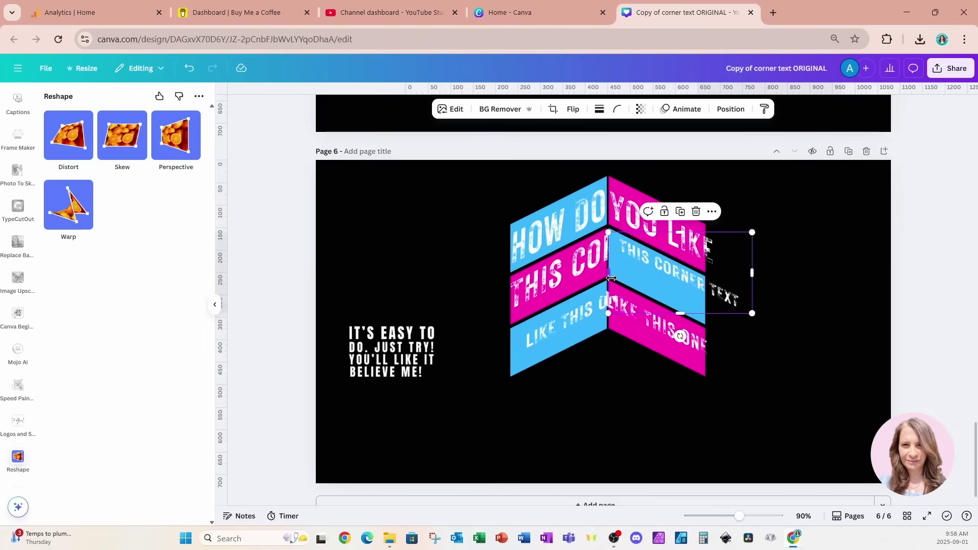
left_click_drag(608, 234, 446, 141)
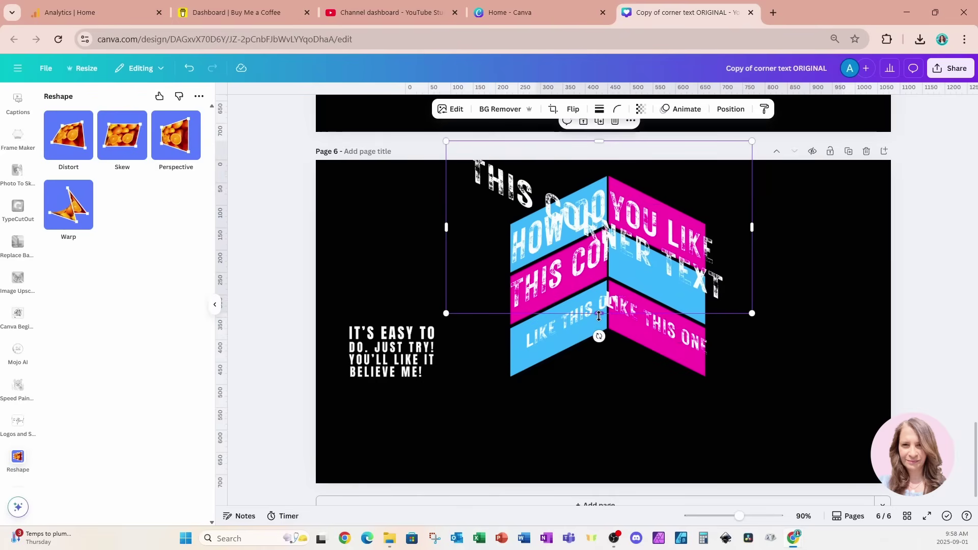
left_click_drag(598, 316, 599, 322)
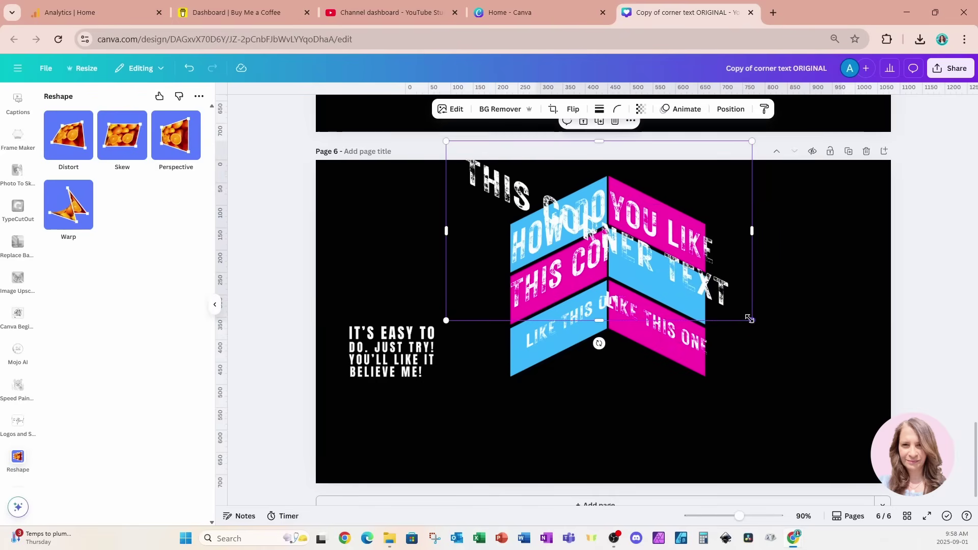
mouse_move(749, 319)
left_mouse_down()
mouse_move(824, 364)
mouse_move(743, 324)
left_mouse_up()
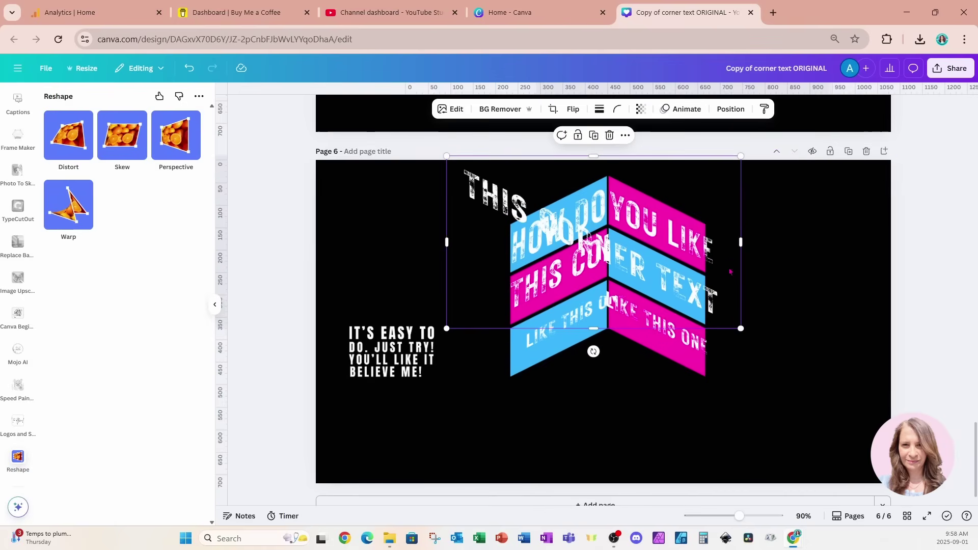
left_click_drag(448, 257, 594, 273)
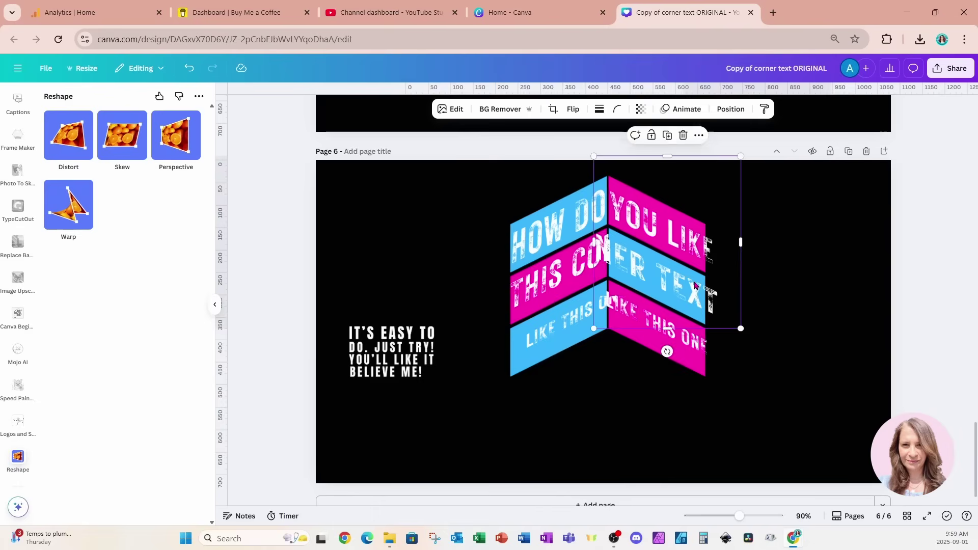
left_click_drag(695, 285, 716, 299)
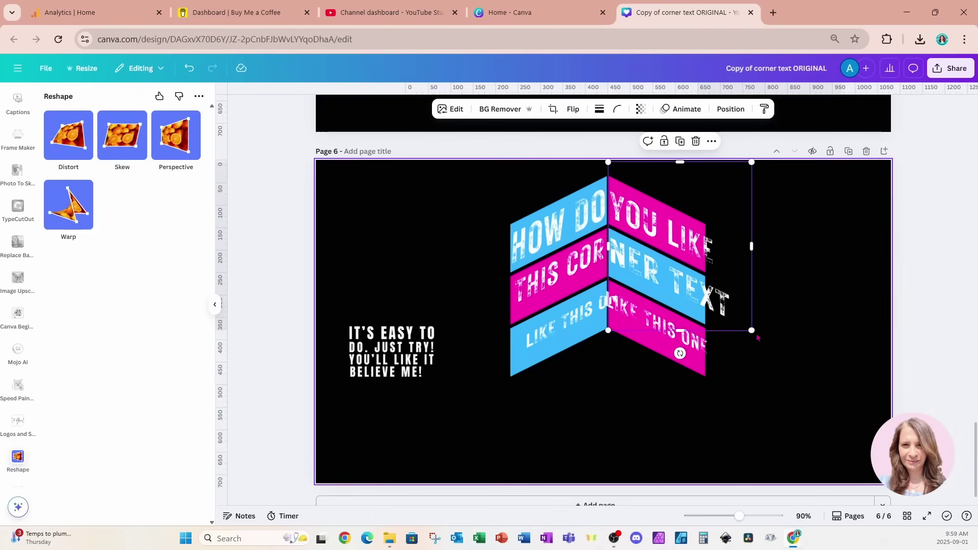
Resize the lower-right LIKE THIS ONE image over the bottom panels and trim its left side at the fold
left_click(645, 299)
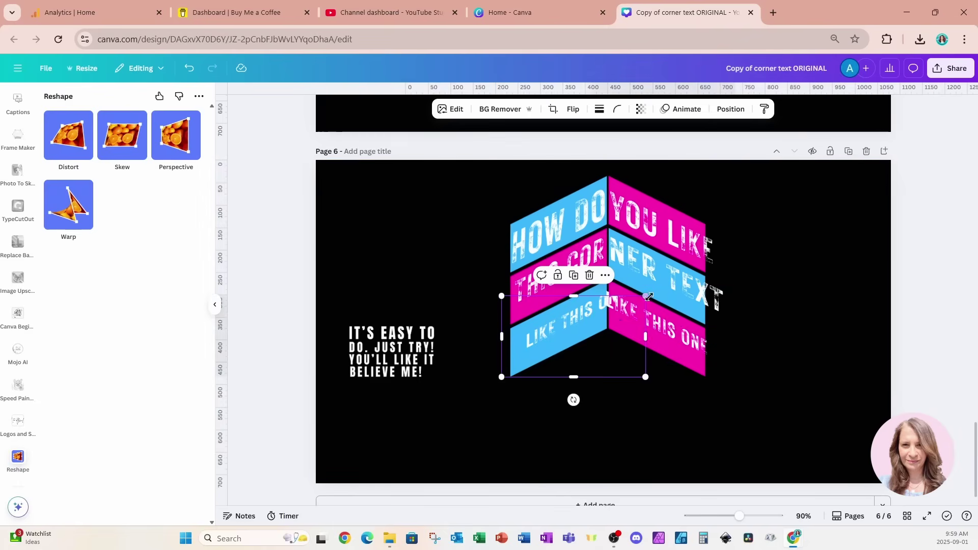
left_click_drag(649, 296, 799, 234)
left_click_drag(760, 268, 723, 308)
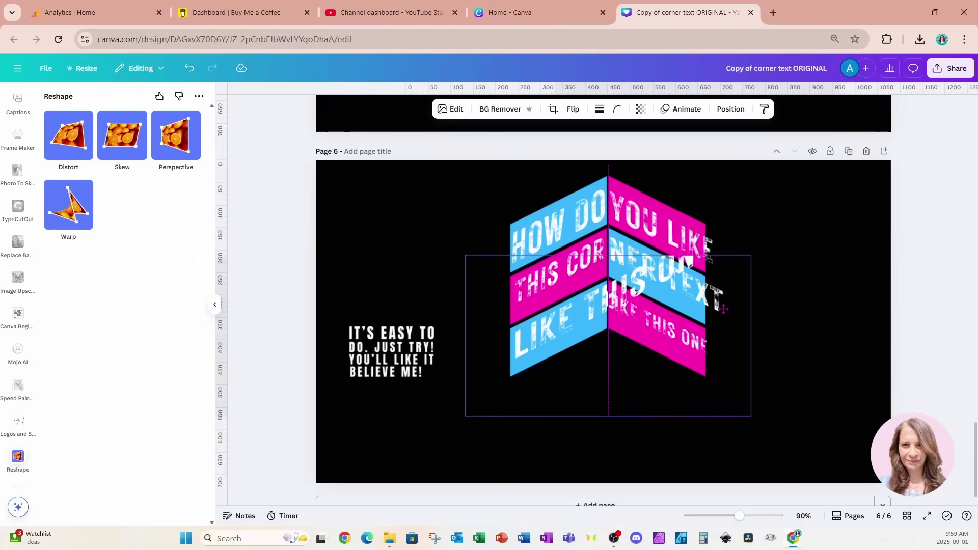
key("ctrl+z")
left_click(662, 326)
left_click_drag(593, 290, 414, 185)
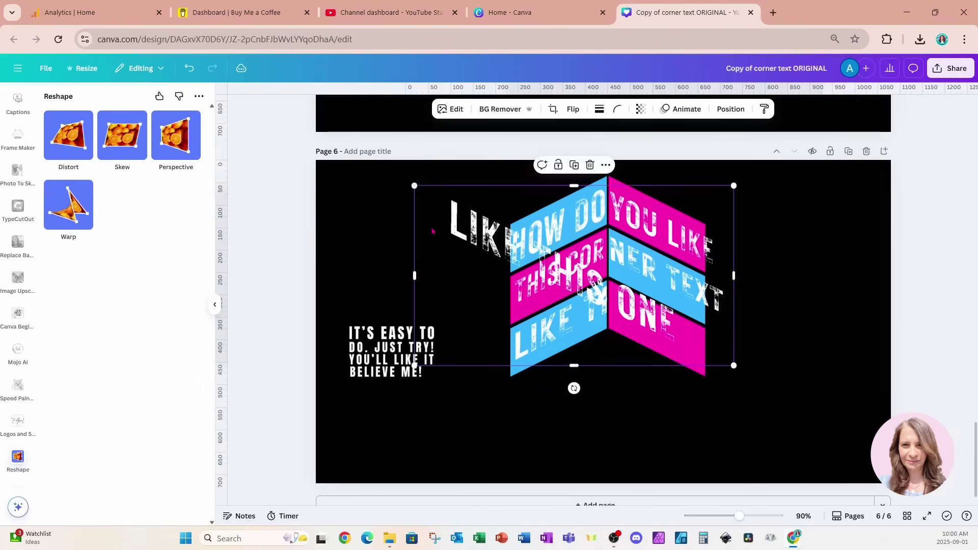
left_click_drag(432, 230, 490, 269)
left_click_drag(790, 401, 719, 363)
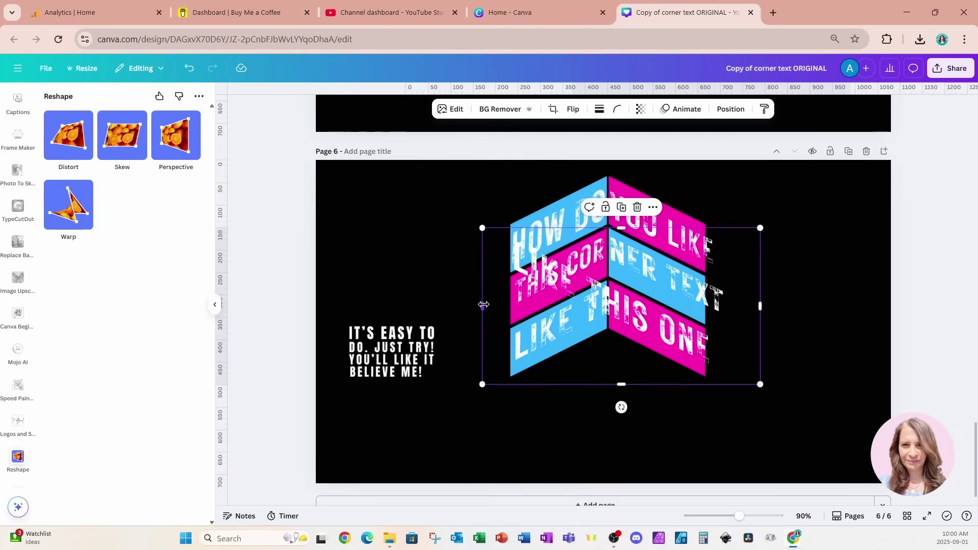
left_click_drag(482, 306, 606, 312)
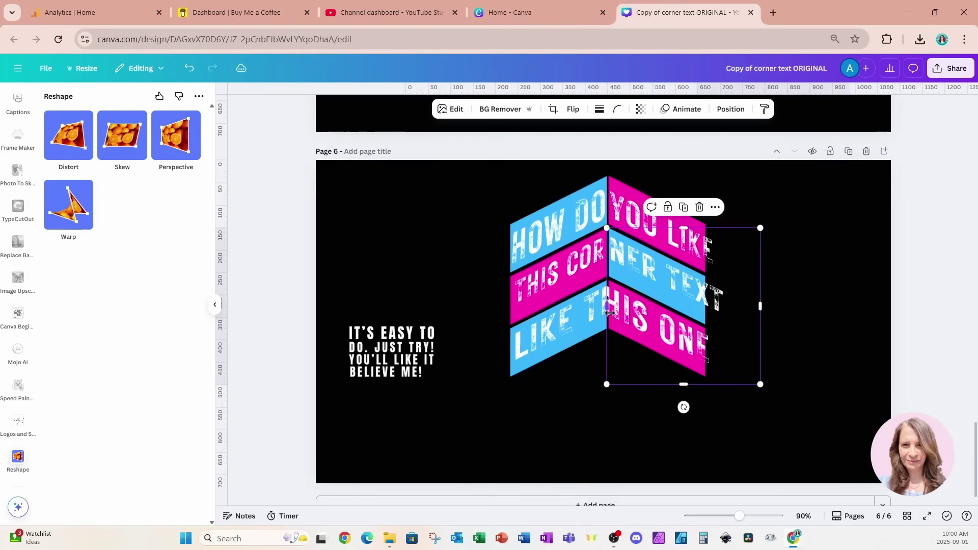
left_click(794, 289)
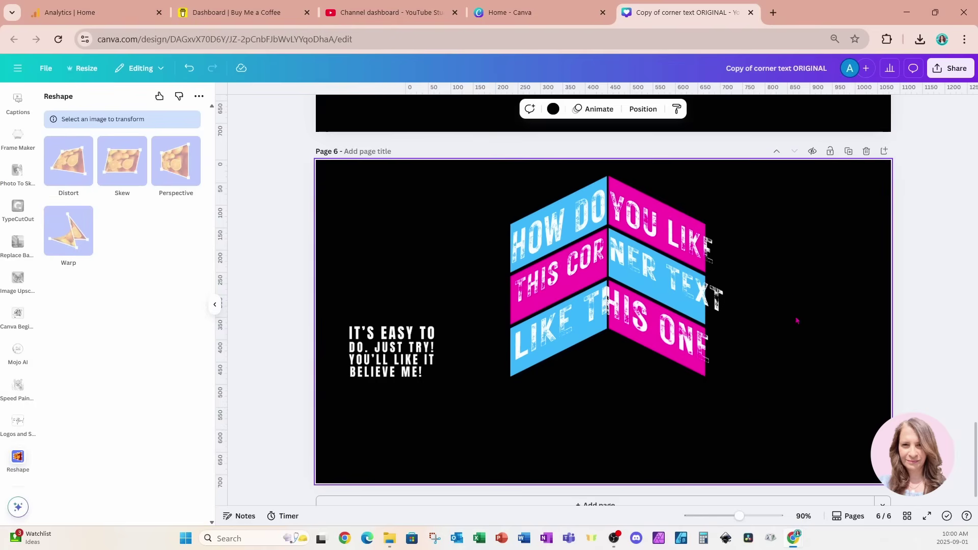
Move the IT'S EASY TO DO text beneath the chevron and start distorting its corners
left_click(377, 349)
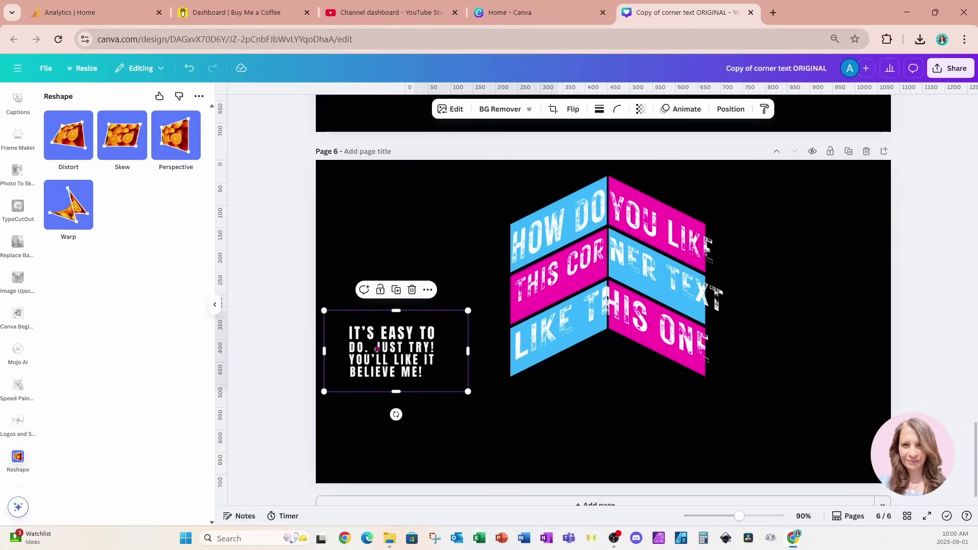
left_click_drag(376, 349, 592, 377)
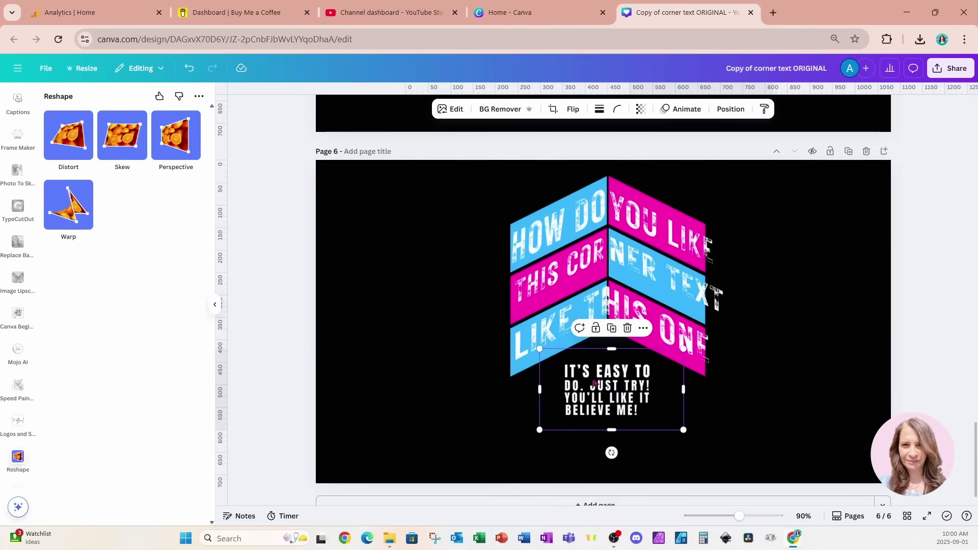
left_click(79, 151)
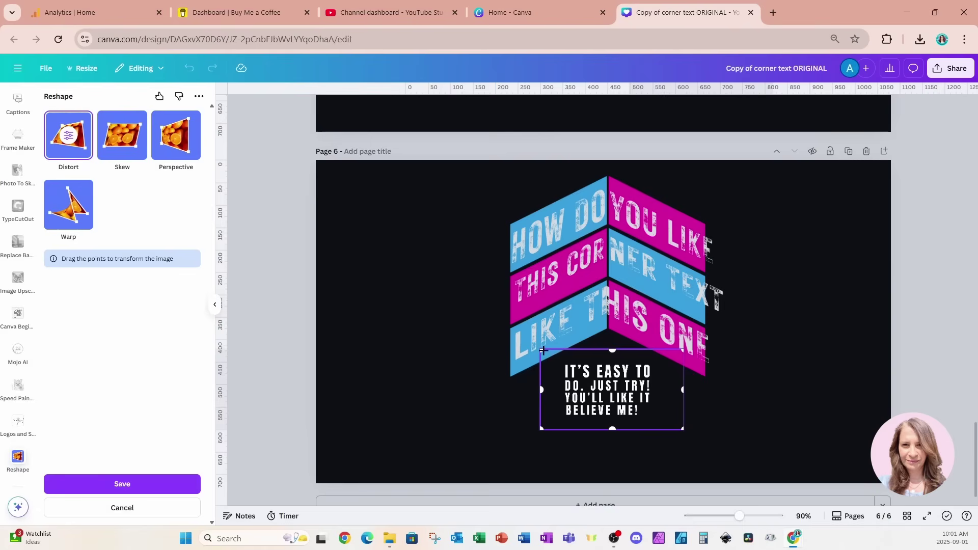
left_click_drag(543, 350, 605, 349)
left_click_drag(597, 397, 554, 366)
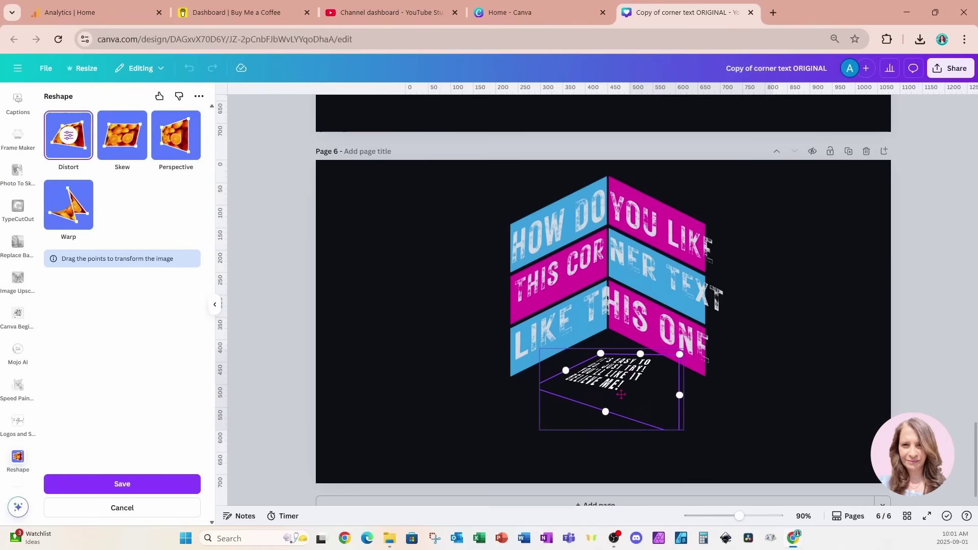
left_click_drag(649, 397, 636, 403)
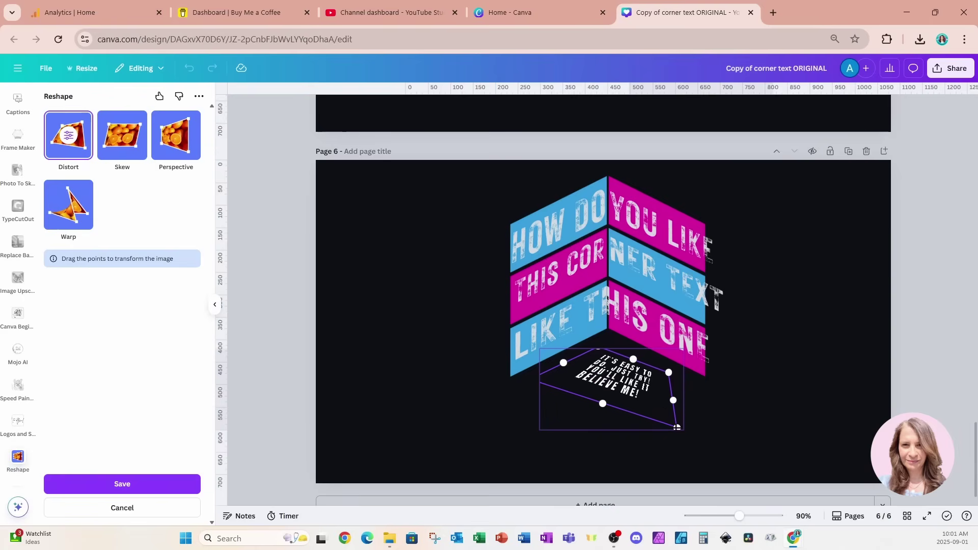
Skew and stretch its corners into a slanted floor-like diamond along the chevron's lower edges
left_click_drag(677, 428, 618, 387)
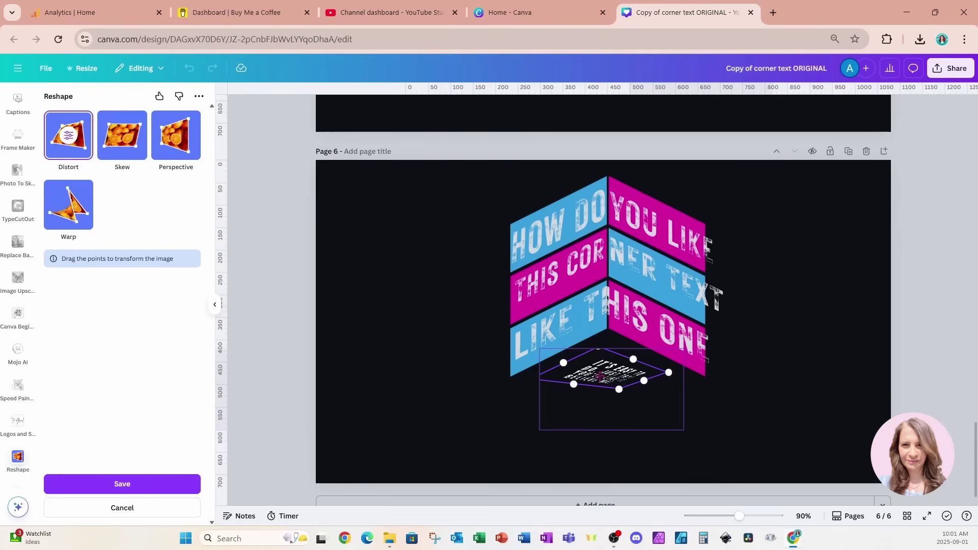
left_click_drag(599, 375, 607, 370)
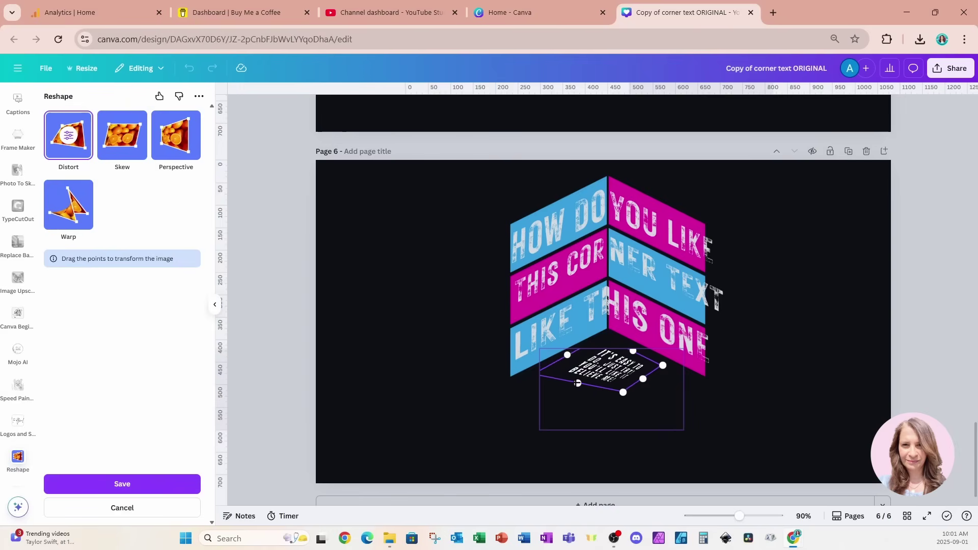
left_click_drag(578, 383, 553, 404)
mouse_move(642, 381)
left_mouse_down()
mouse_move(641, 403)
mouse_move(611, 398)
mouse_move(636, 384)
left_mouse_up()
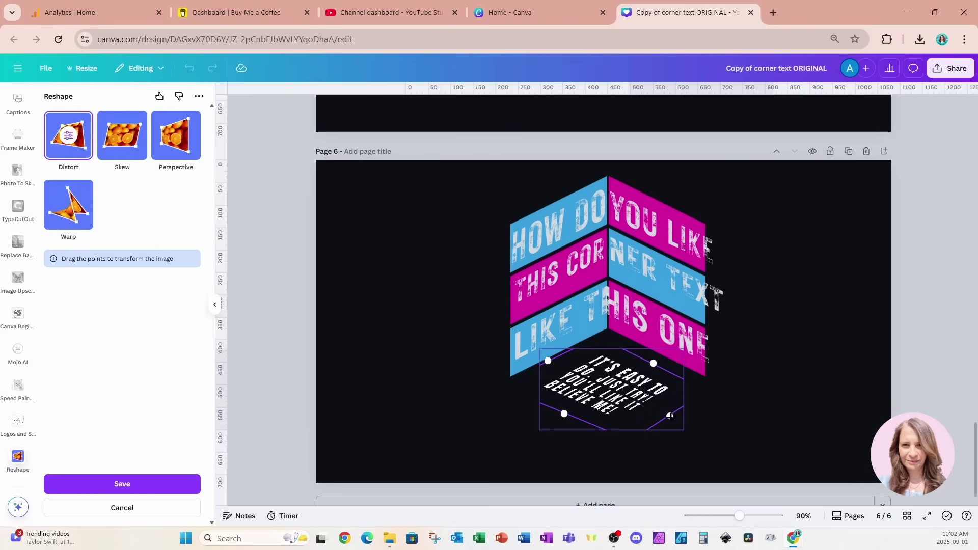
left_click_drag(570, 416, 569, 413)
left_click_drag(670, 414, 681, 423)
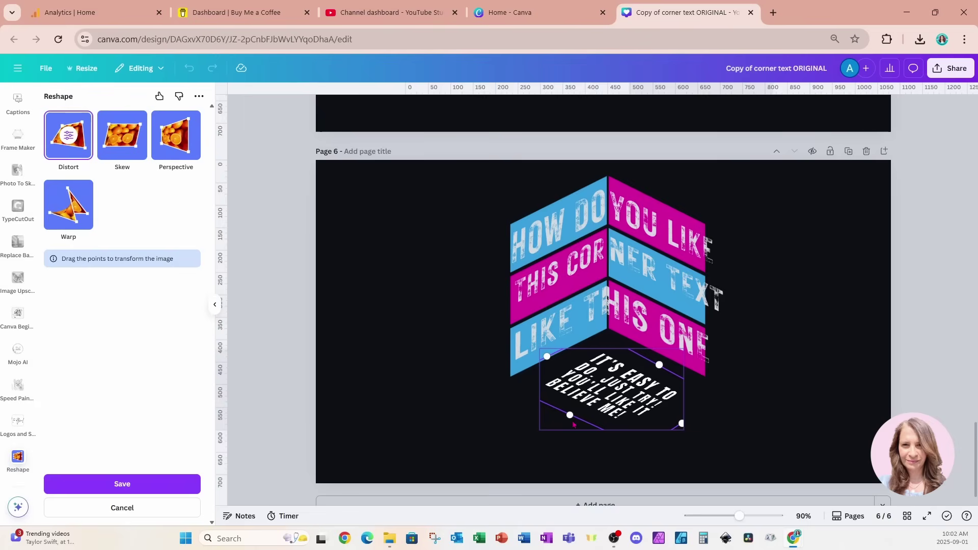
left_click_drag(569, 415, 565, 421)
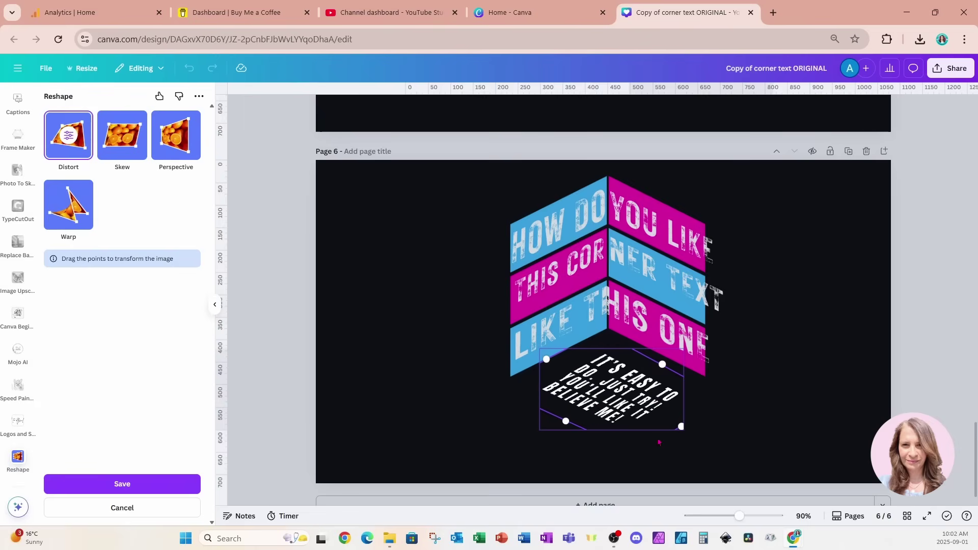
left_click_drag(565, 422, 633, 403)
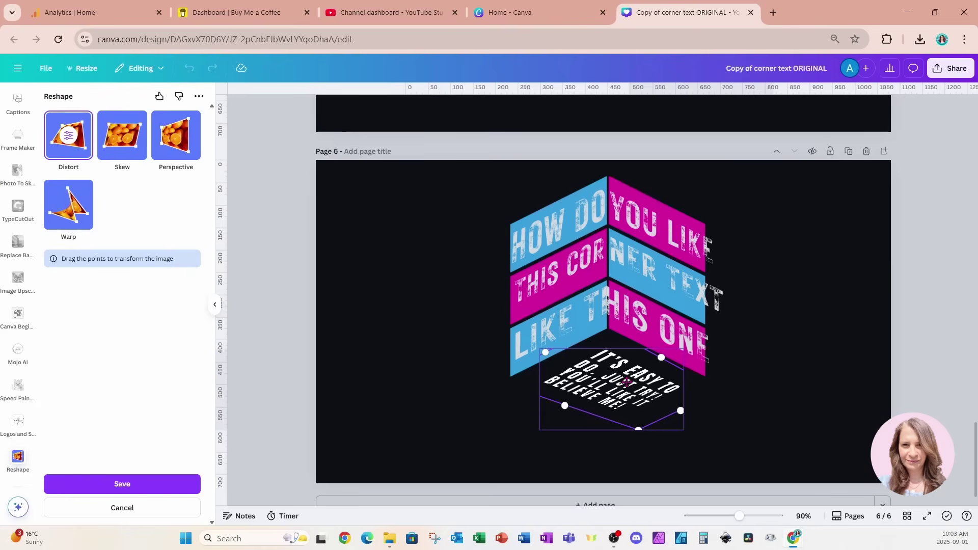
left_click_drag(629, 388, 629, 390)
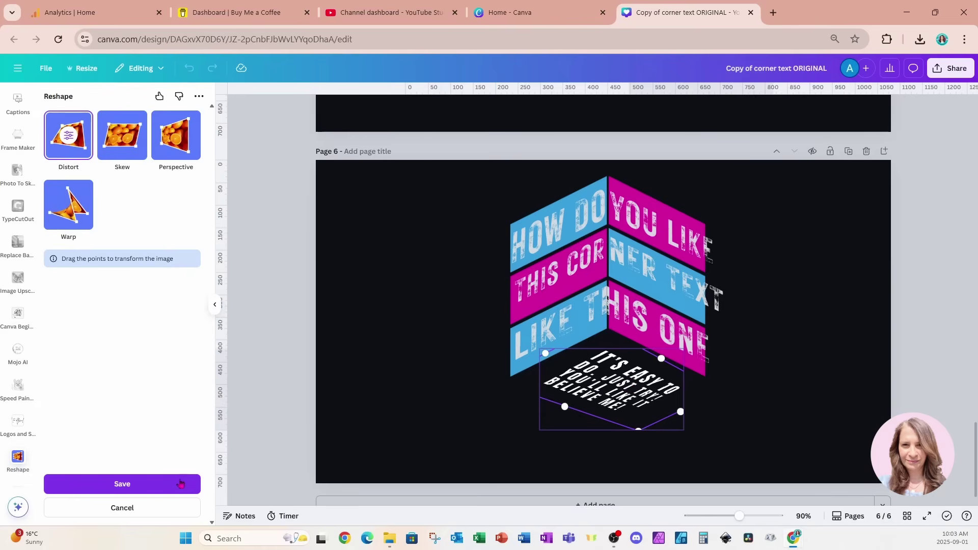
Keep the text's distorted shape and move the skewed text up against the corner panels
left_click(93, 488)
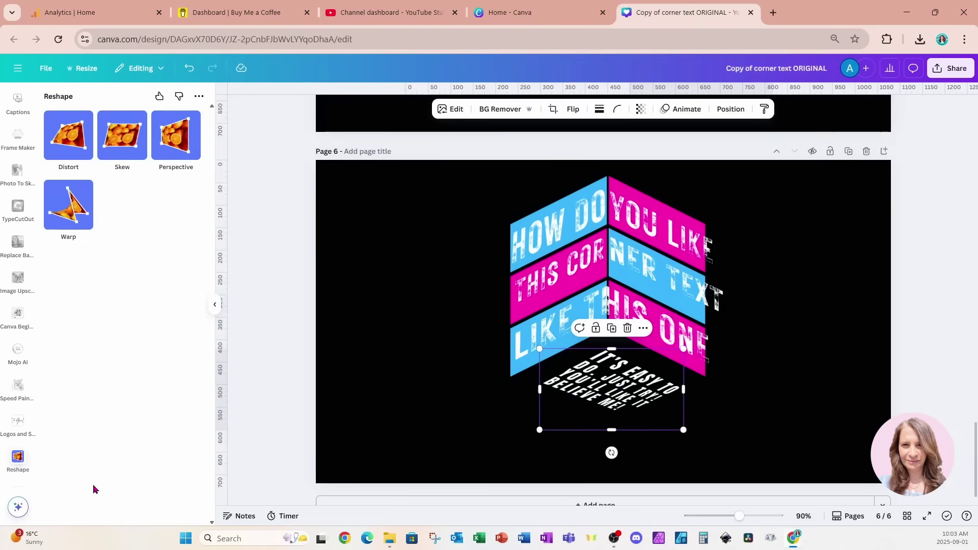
left_click_drag(654, 424, 685, 424)
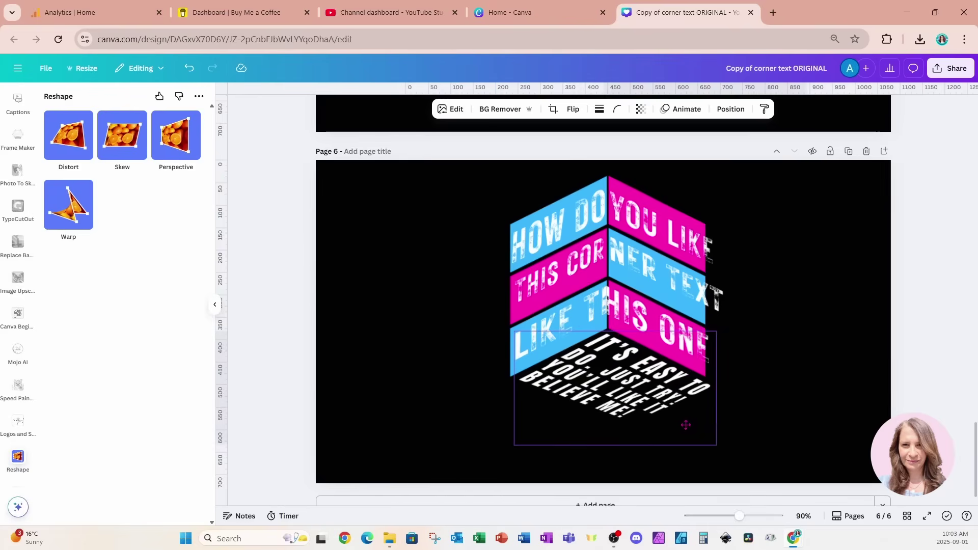
left_click(685, 425)
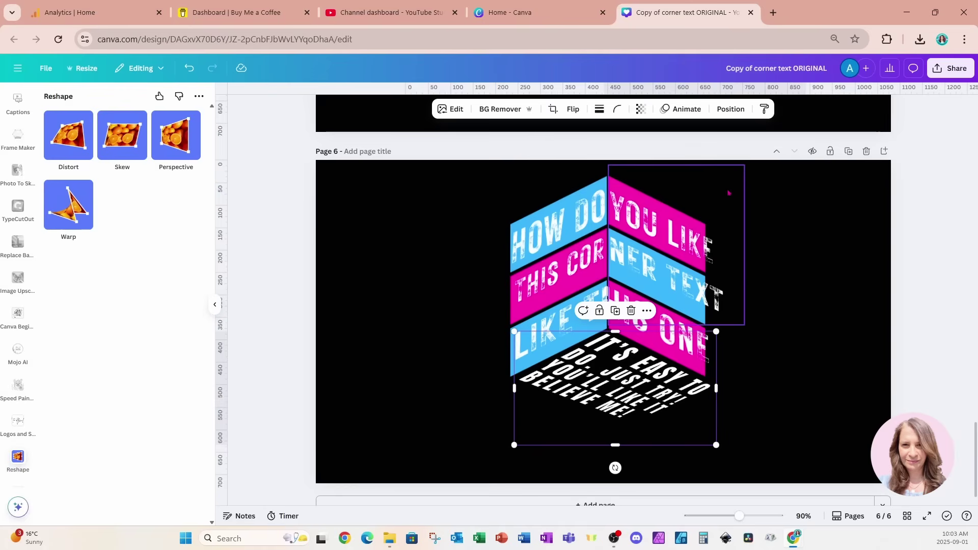
left_click(784, 190)
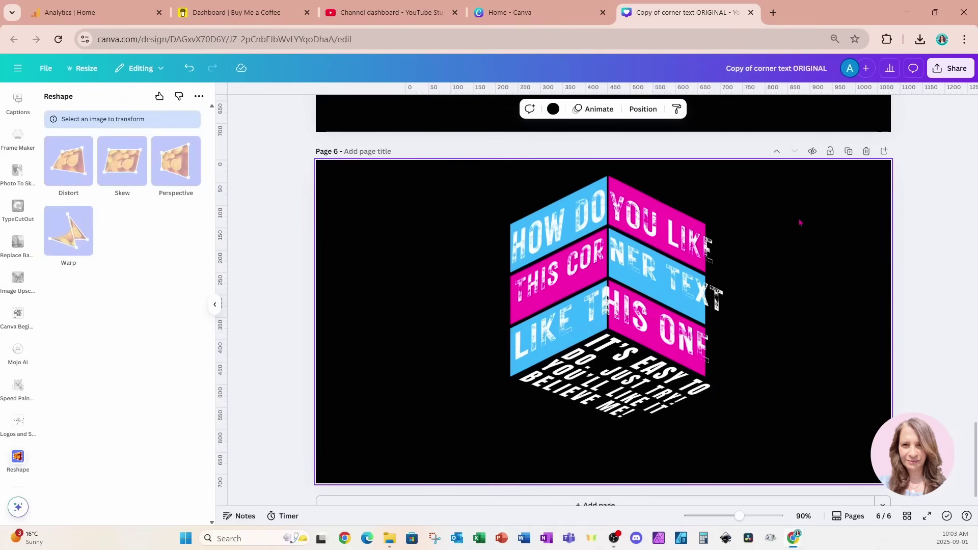
Delete the six blue and pink backing panel layers from the Layers list
left_click(645, 113)
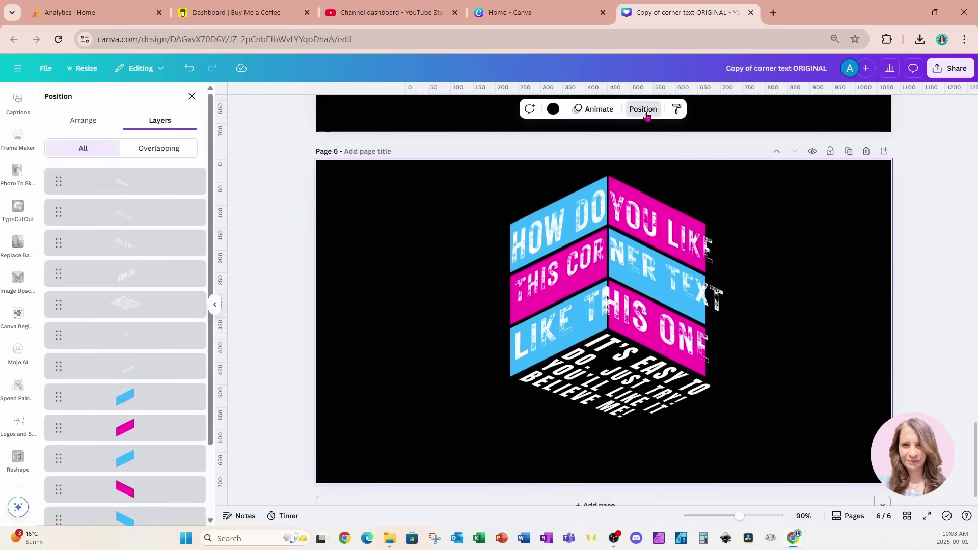
left_click(175, 395)
scroll(163, 431, "down", 2)
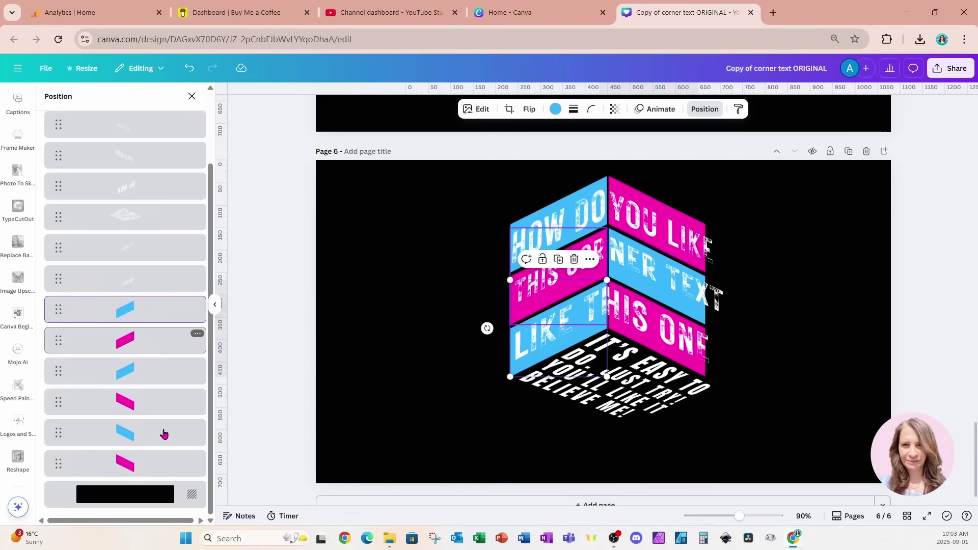
left_click(129, 461, "shift")
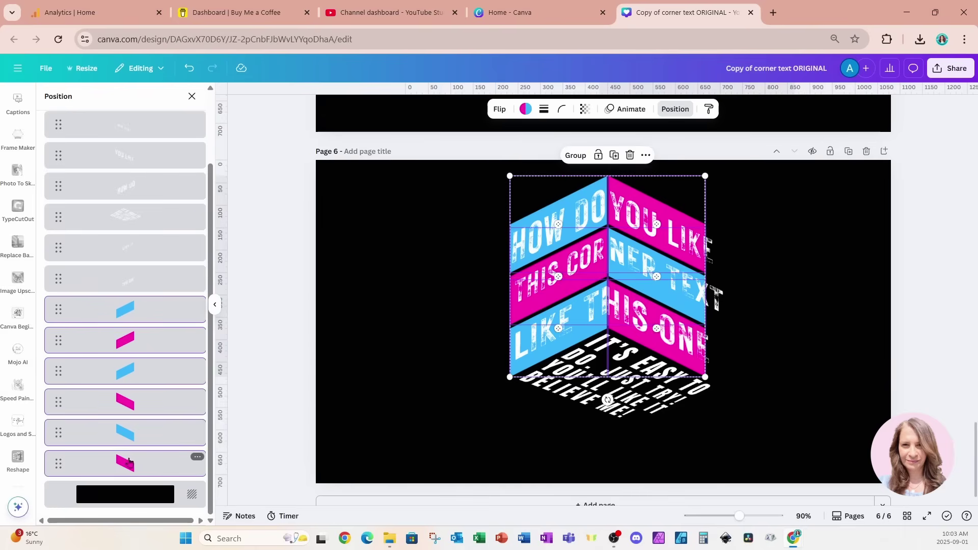
key("Delete")
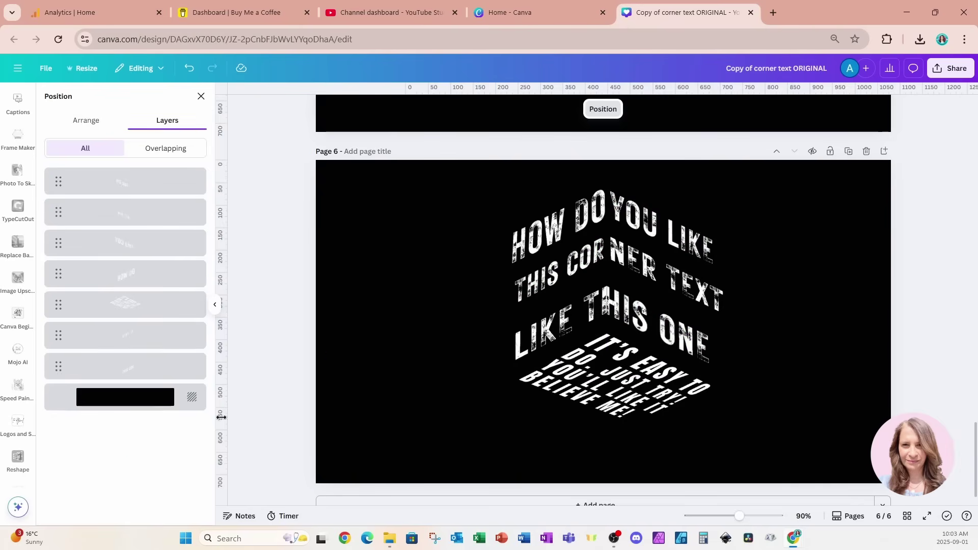
Crop the empty space off the top and bottom of the bottom text block
left_click(530, 244)
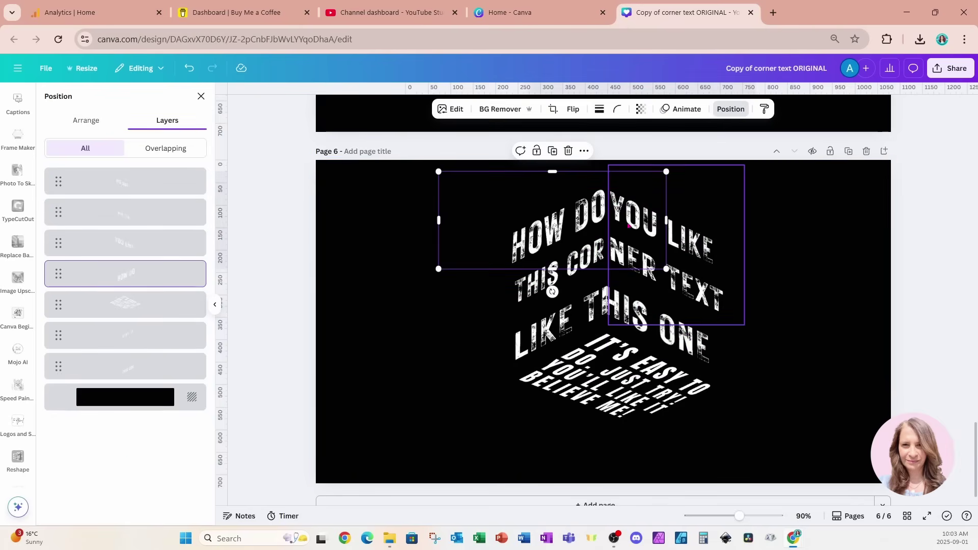
left_click(711, 206, "shift")
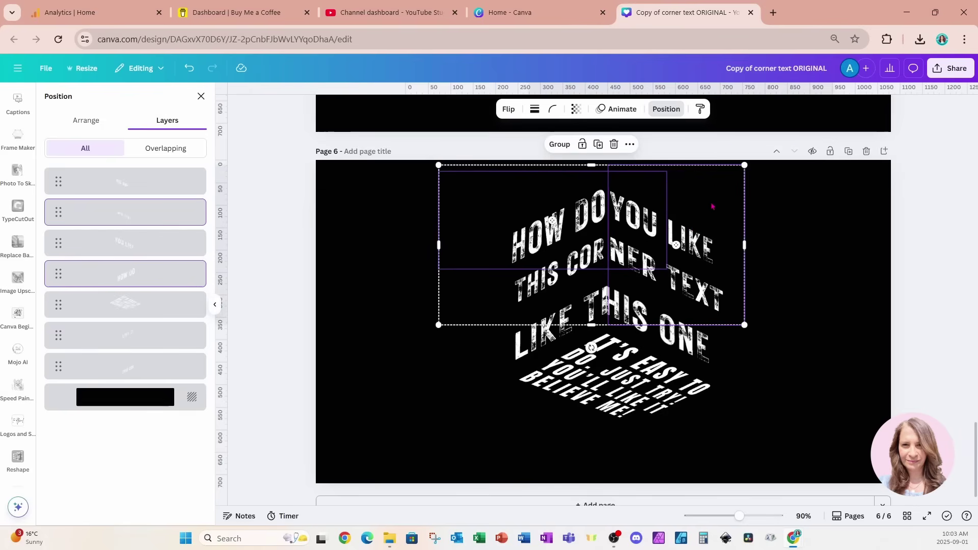
left_click(774, 212)
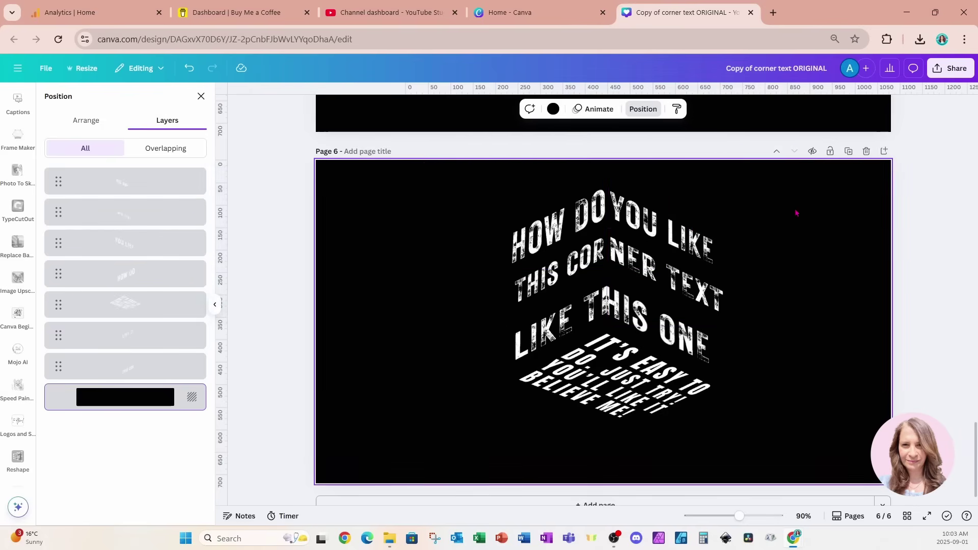
left_click(516, 335)
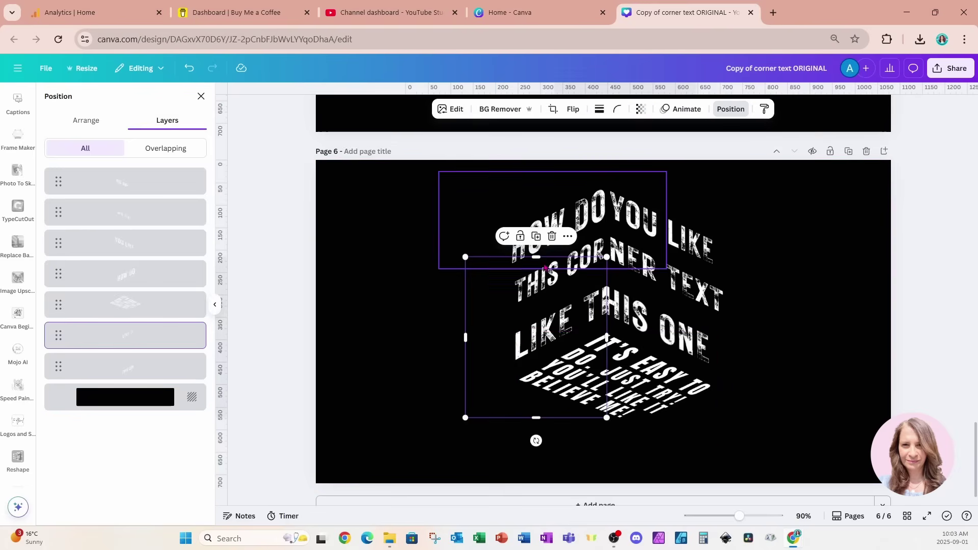
left_click_drag(536, 258, 538, 281)
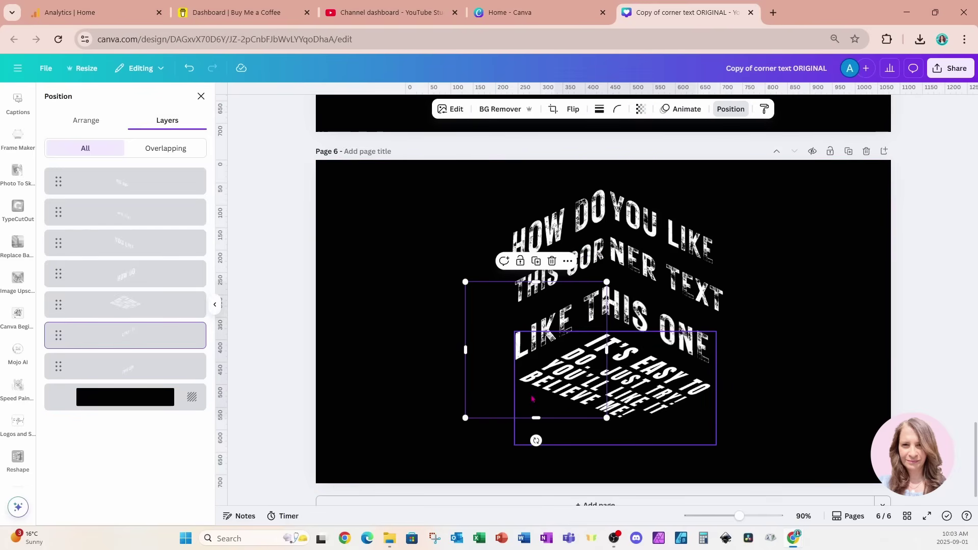
left_click_drag(536, 418, 536, 377)
Crop the right-hand text piece and move the LIKE THIS ONE row down slightly
left_click(700, 347)
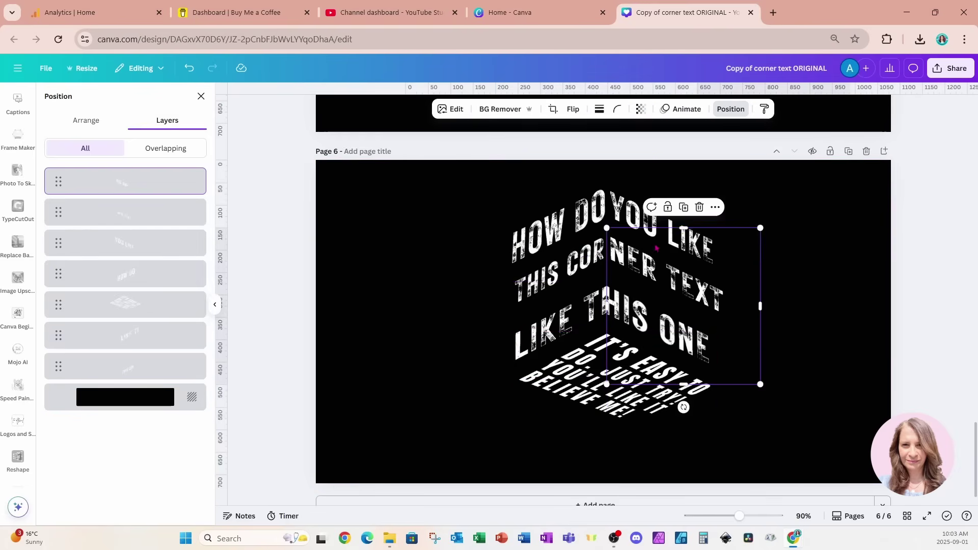
left_click_drag(683, 229, 683, 282)
left_click_drag(683, 383, 690, 363)
left_click(555, 333, "shift")
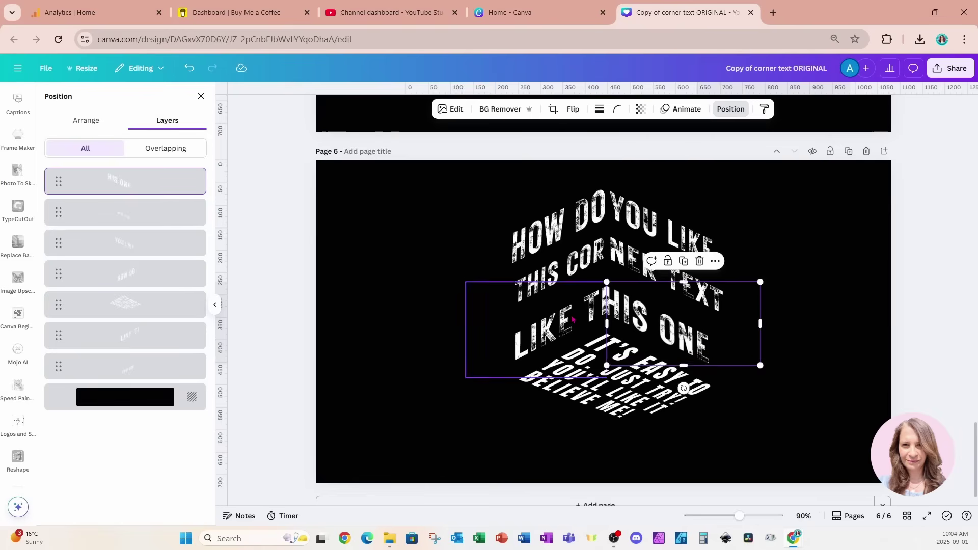
left_click_drag(693, 312, 698, 330)
Crop the NER TEXT piece, then lower the THIS CORNER TEXT and HOW DO YOU LIKE rows
left_click(560, 219)
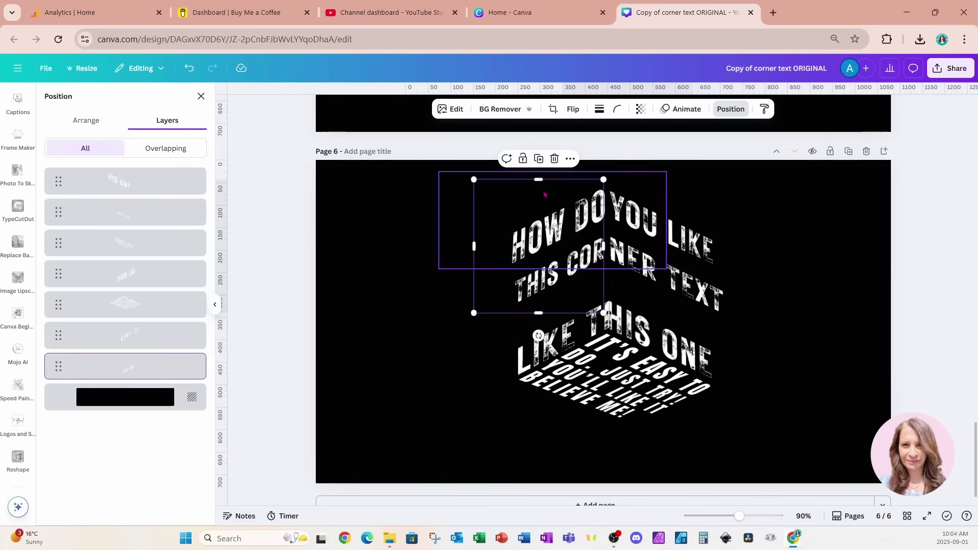
left_click(677, 265)
left_click_drag(676, 164, 675, 230)
left_click(539, 275, "shift")
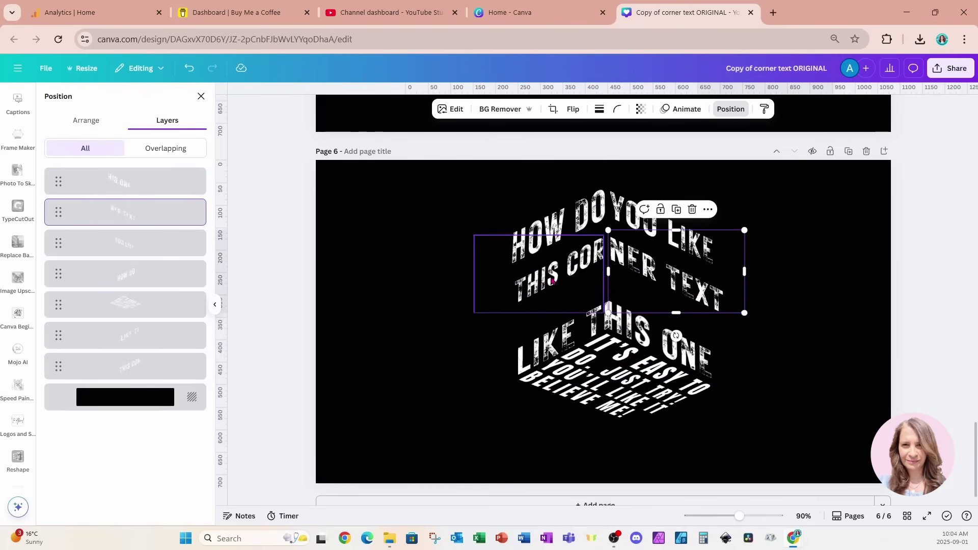
left_click_drag(586, 265, 586, 298)
left_click(445, 220)
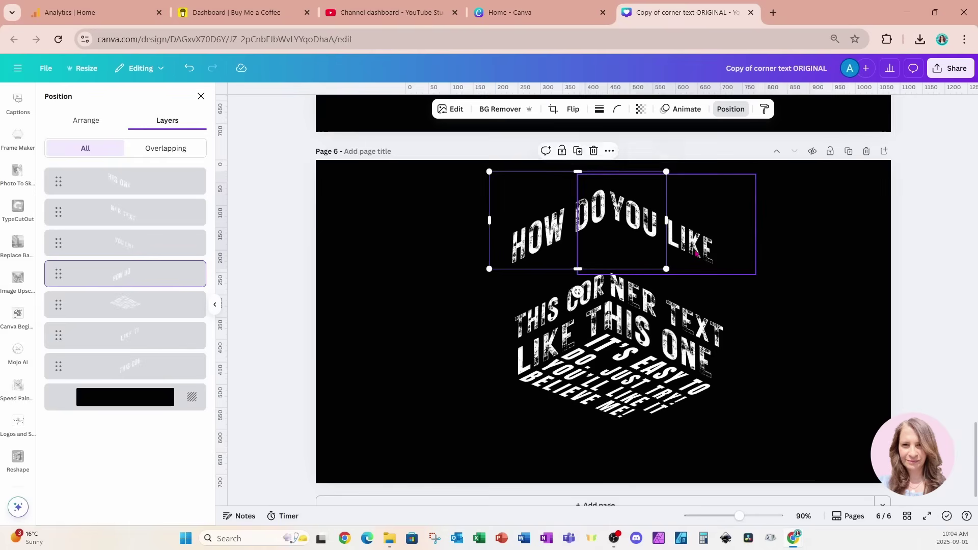
left_click(636, 210, "shift")
left_click_drag(637, 210, 640, 255)
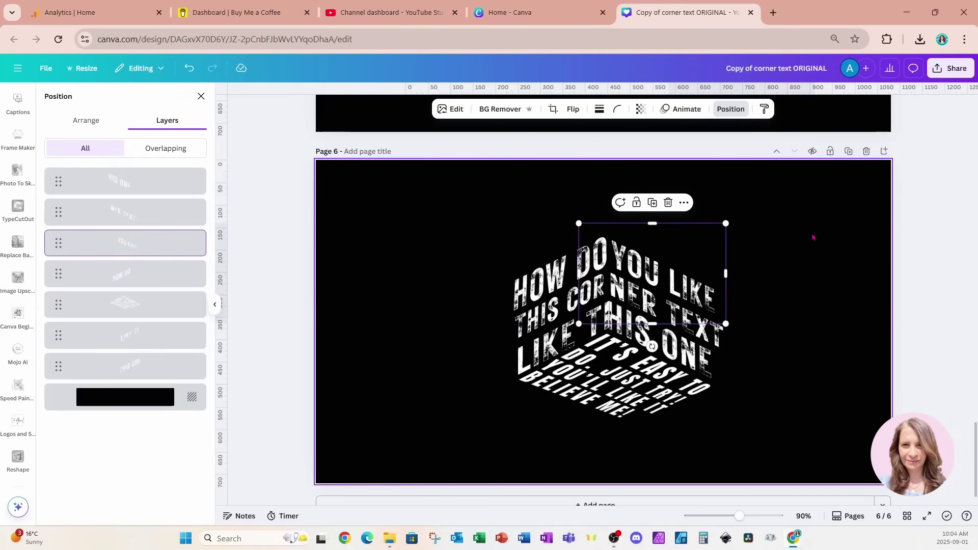
left_click(813, 237)
Add the black gradient from recently used elements, rotate it about 81°, and align it on the seam
scroll(20, 153, "up", 5)
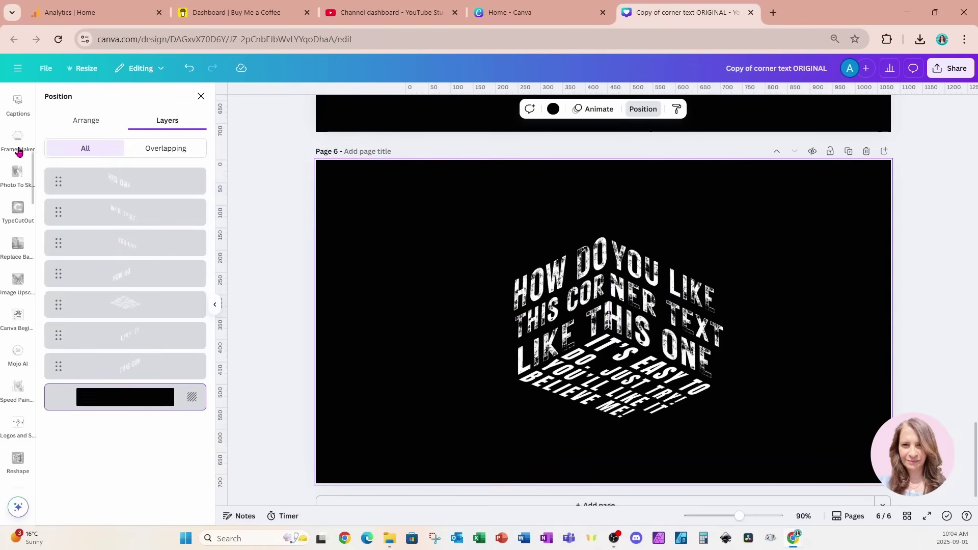
left_click(17, 140)
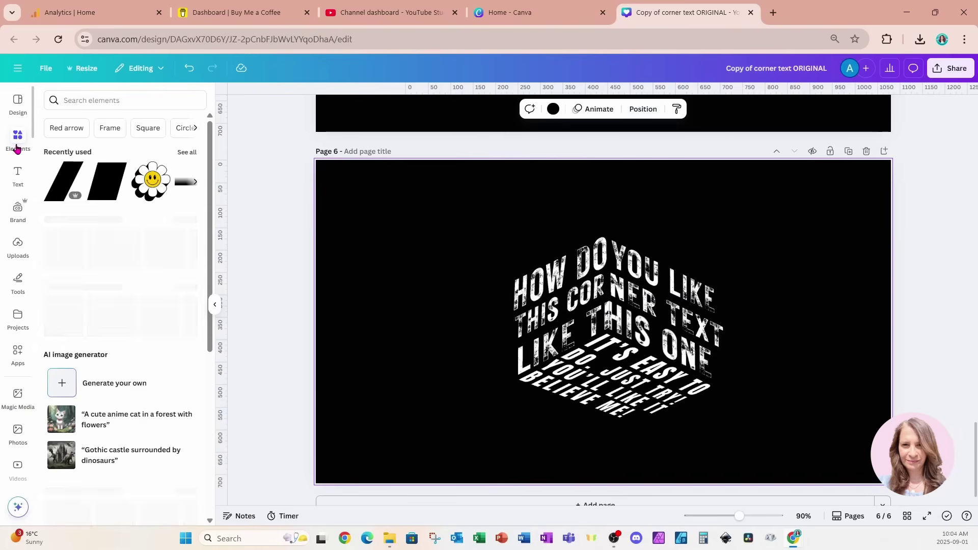
left_click(187, 152)
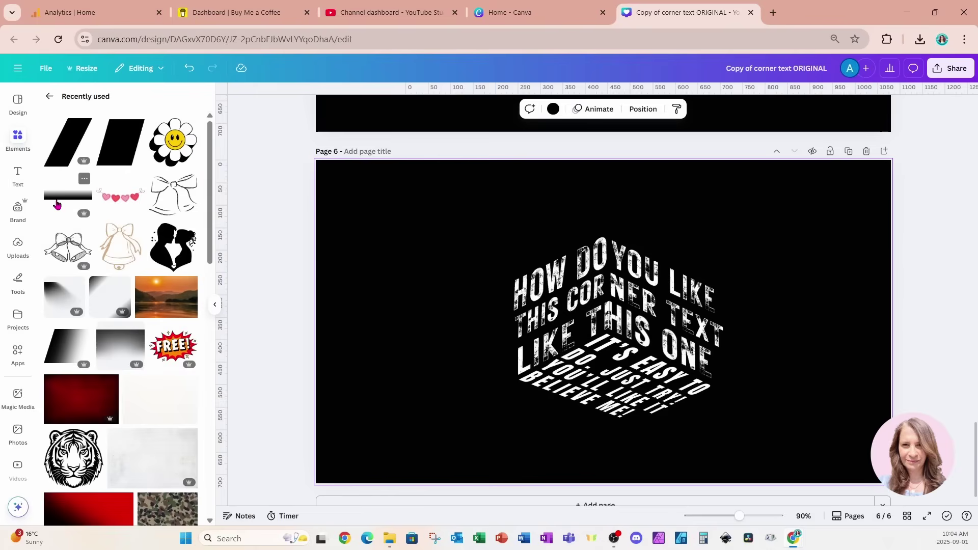
left_click(601, 318)
left_click_drag(604, 367, 482, 322)
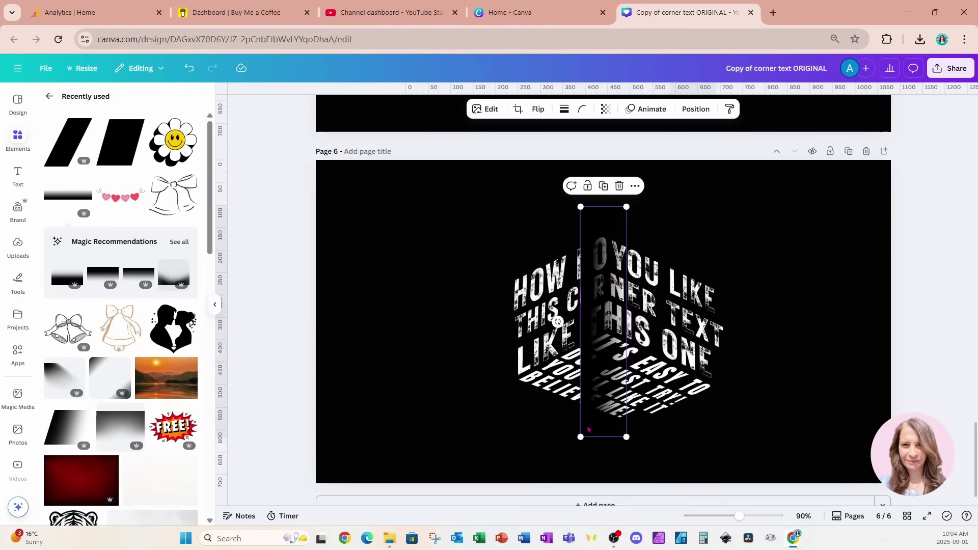
left_click_drag(589, 429, 616, 406)
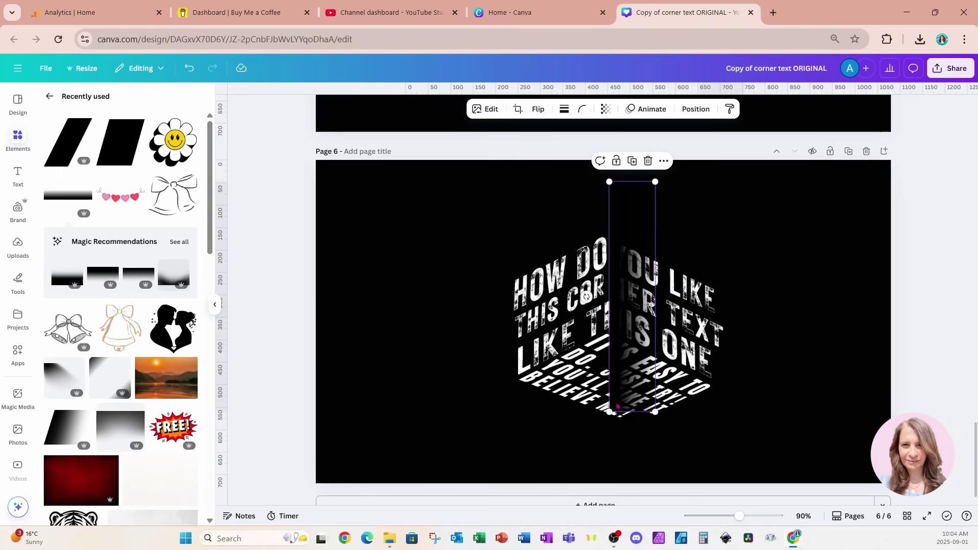
Lower the shadow strip's transparency to about 84
left_click(605, 108)
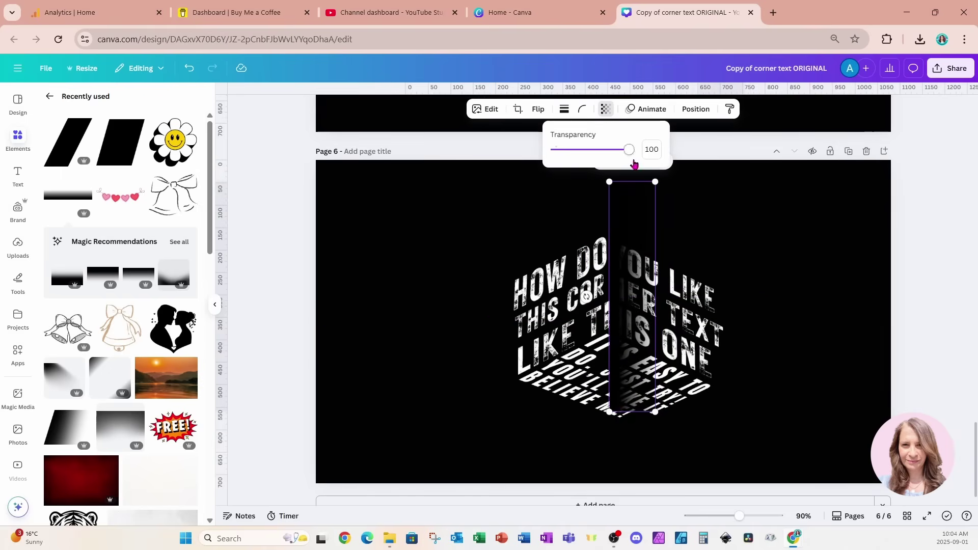
left_click_drag(629, 151, 618, 155)
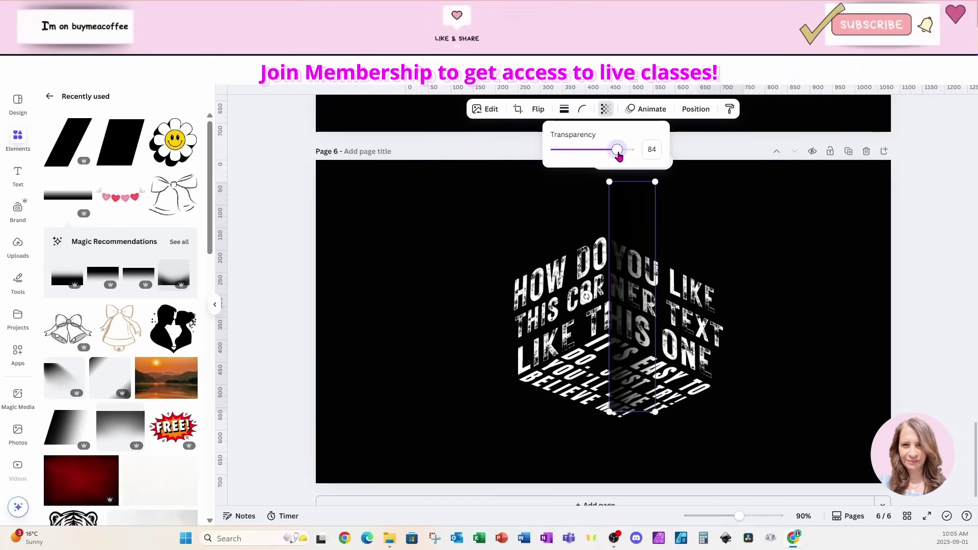
left_click(775, 212)
Move the IT'S EASY TO text block to the top of the layer order, above the shadow strip
left_click(646, 110)
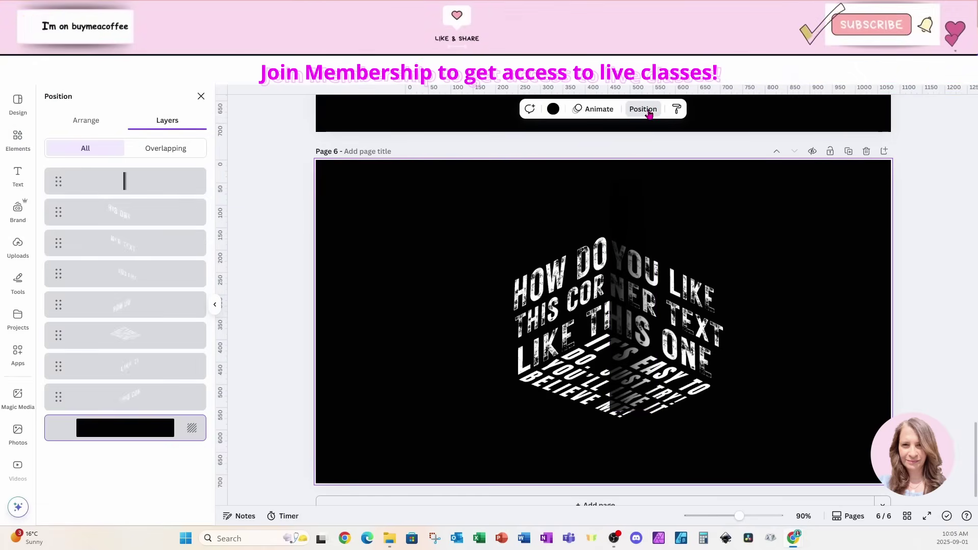
left_click(107, 336)
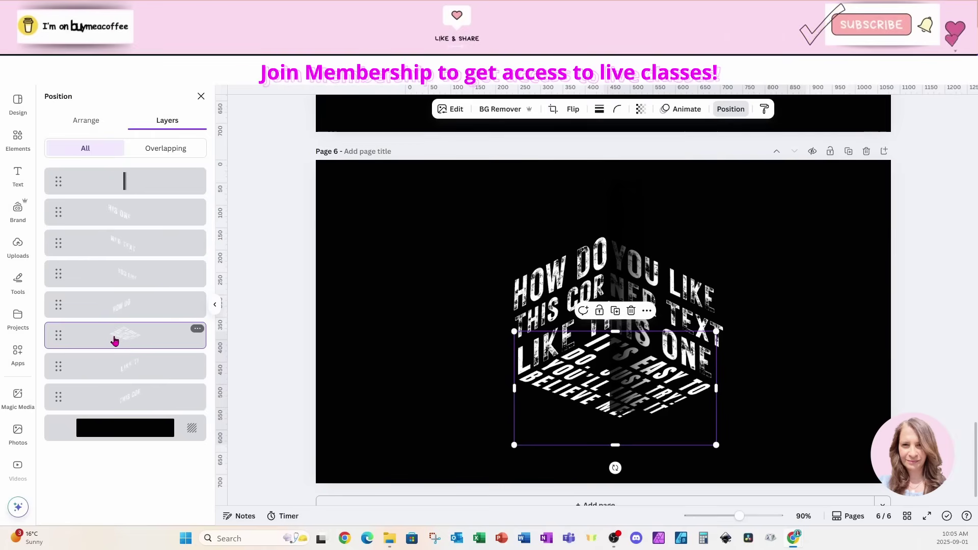
left_click_drag(115, 340, 123, 181)
left_click(854, 200)
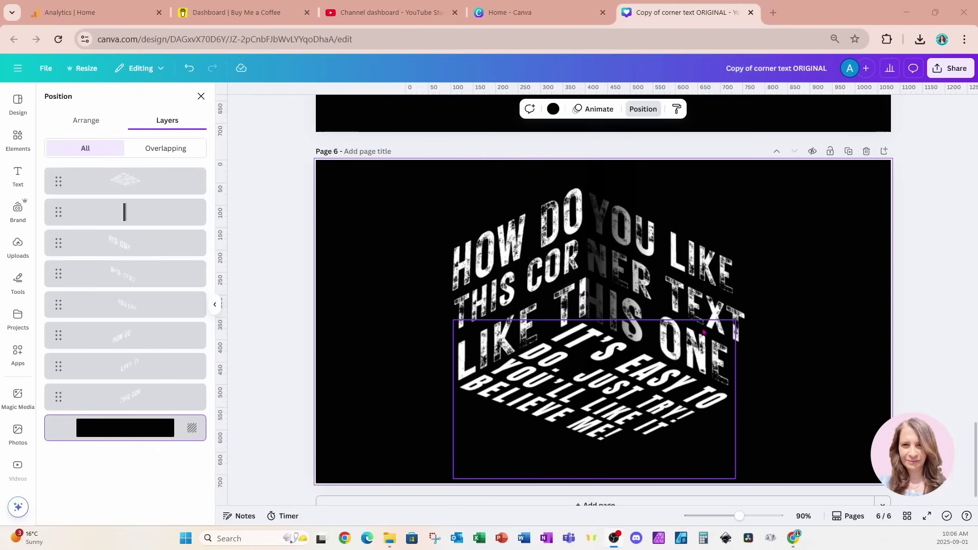
left_click(628, 389)
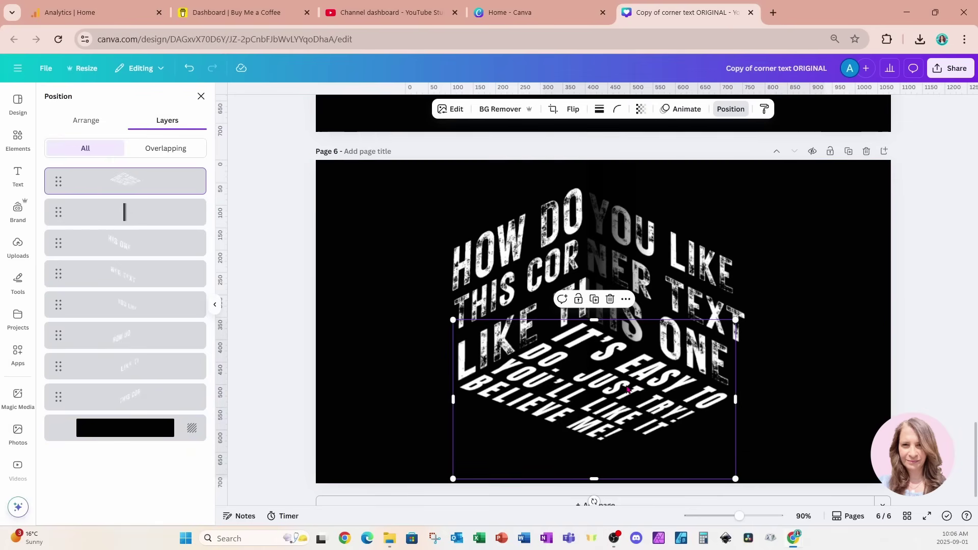
Apply the Pomelo duotone effect to turn the IT'S EASY TO block yellow
left_click(455, 110)
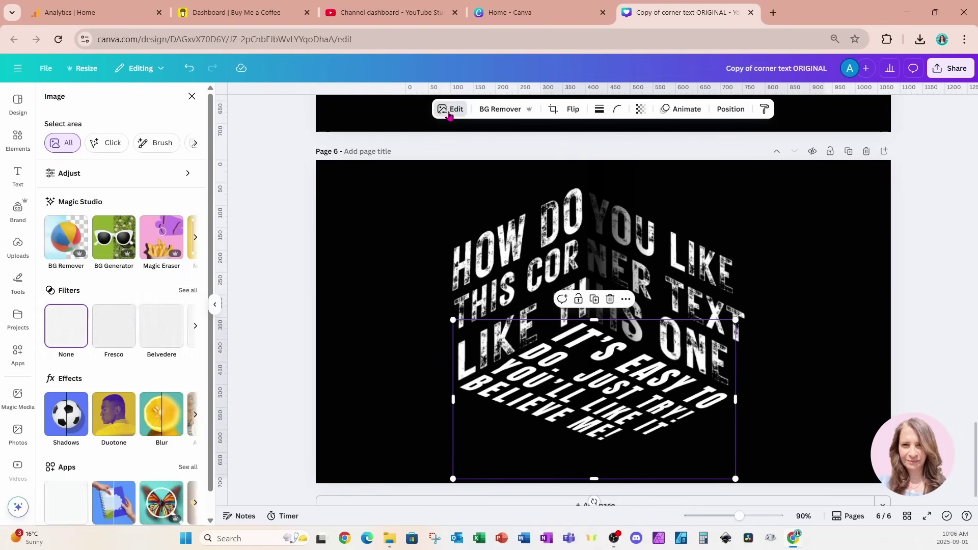
left_click(112, 423)
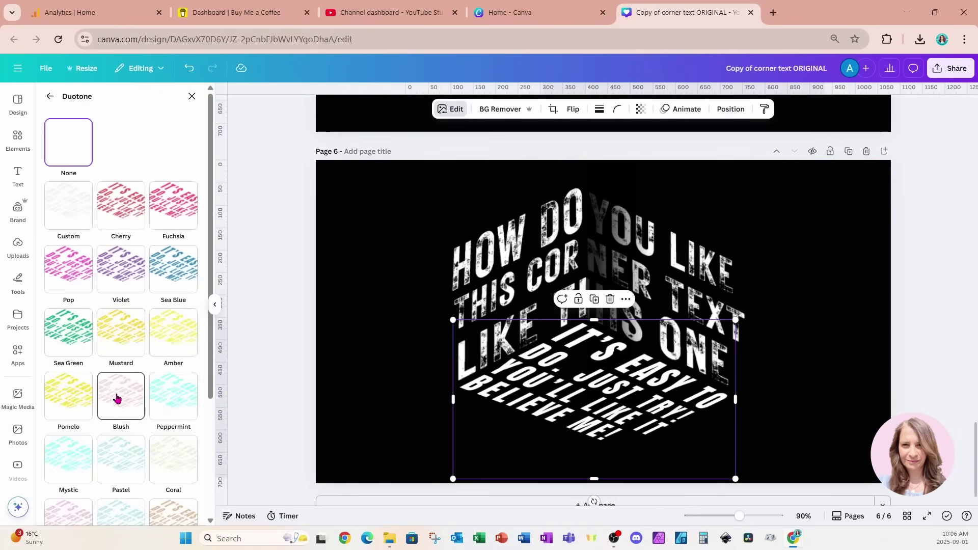
left_click(80, 390)
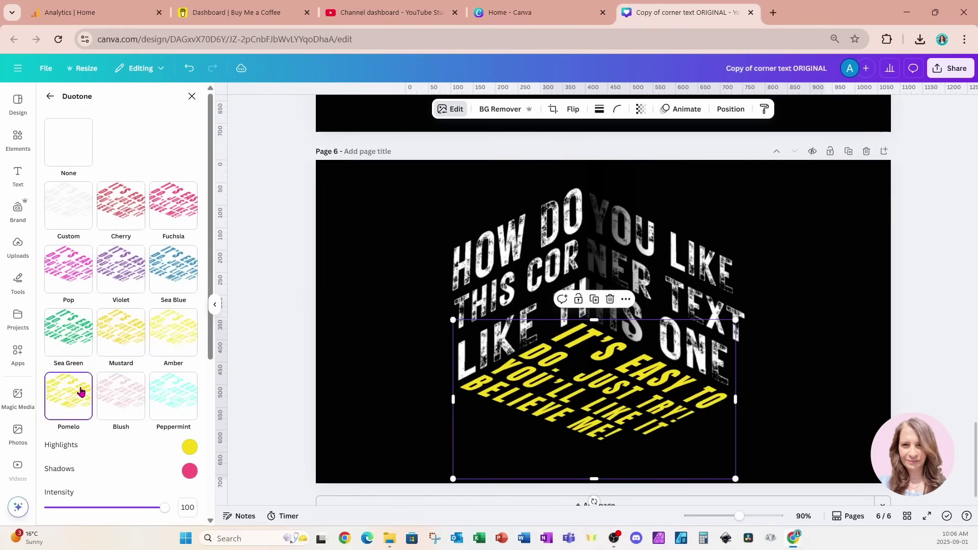